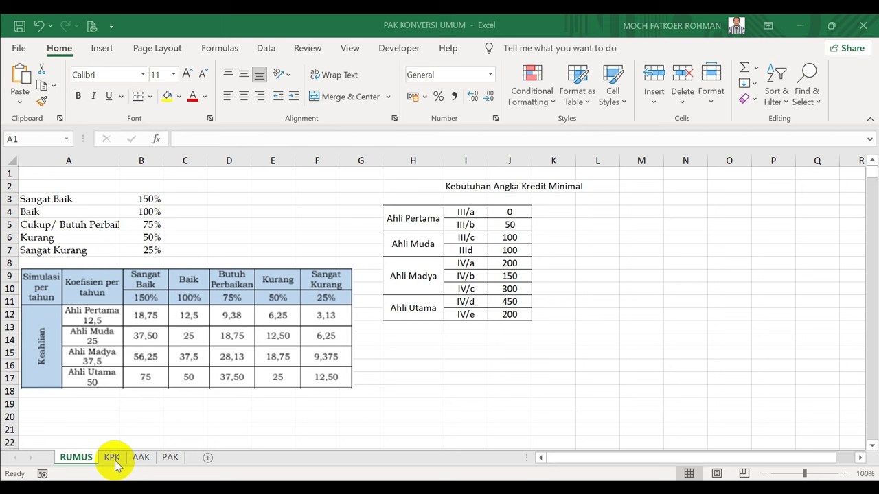
Step: Open the KPK sheet and examine it from the signature block up to the letterhead
click(114, 464)
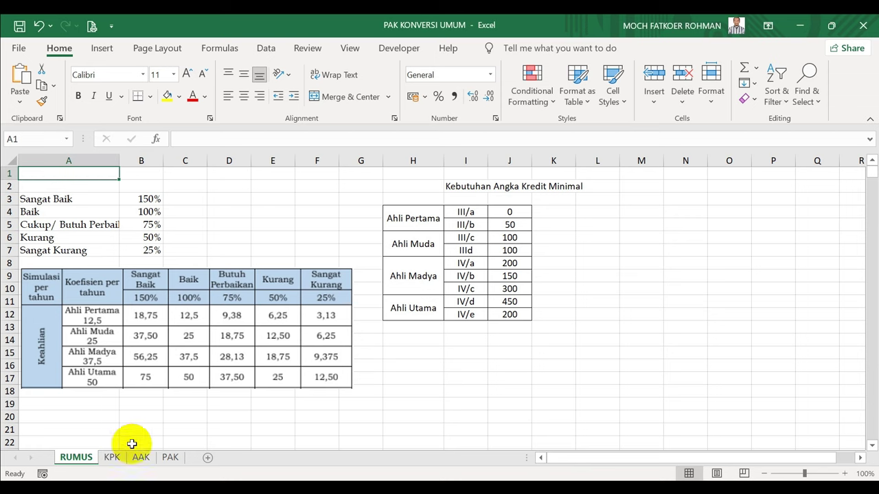
click(112, 458)
click(194, 306)
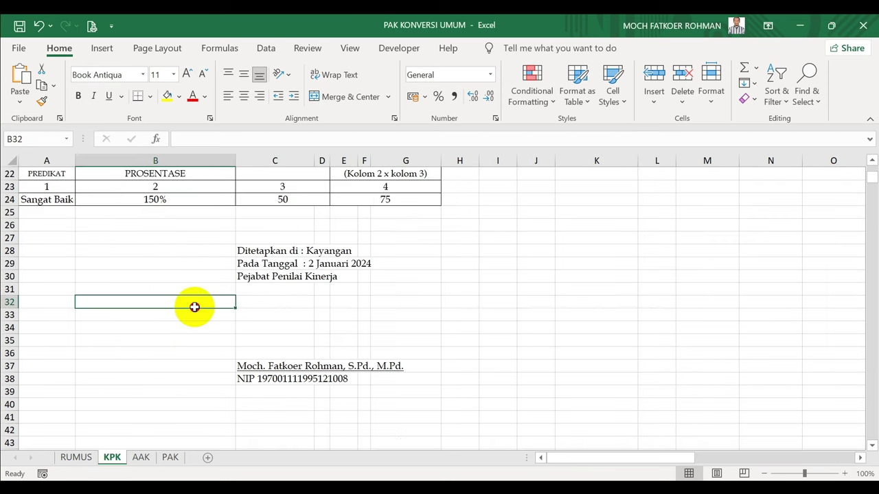
key(Up)
key(Up)
key(Up)
key(Up)
key(Up)
key(Up)
key(Up)
key(Up)
key(Up)
key(Up)
key(Up)
key(Up)
key(Up)
key(Up)
key(Up)
key(Up)
key(Up)
key(Up)
key(Up)
key(Up)
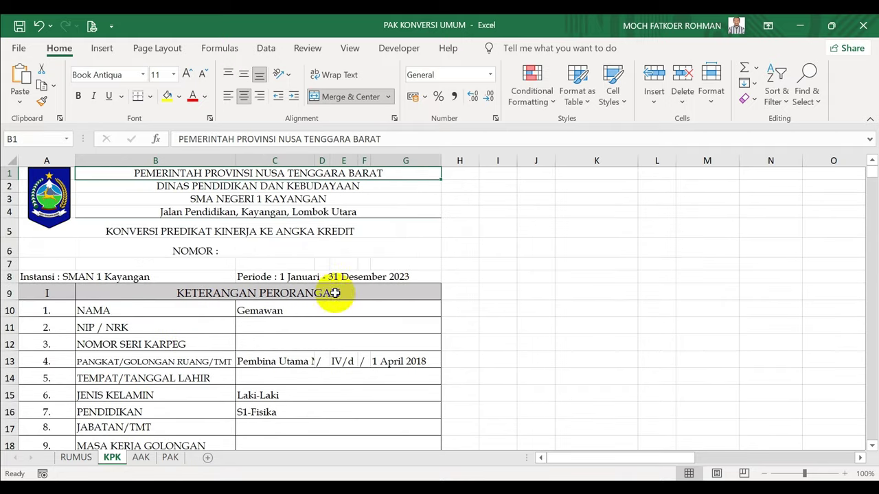
Step: Examine the personal details and the performance-to-credit conversion table down to row 24 of the KPK sheet
click(465, 308)
key(Down)
key(Down)
key(Down)
key(Down)
key(Down)
key(Down)
key(Down)
key(Down)
key(Down)
key(Down)
key(Down)
key(Down)
key(Down)
key(Down)
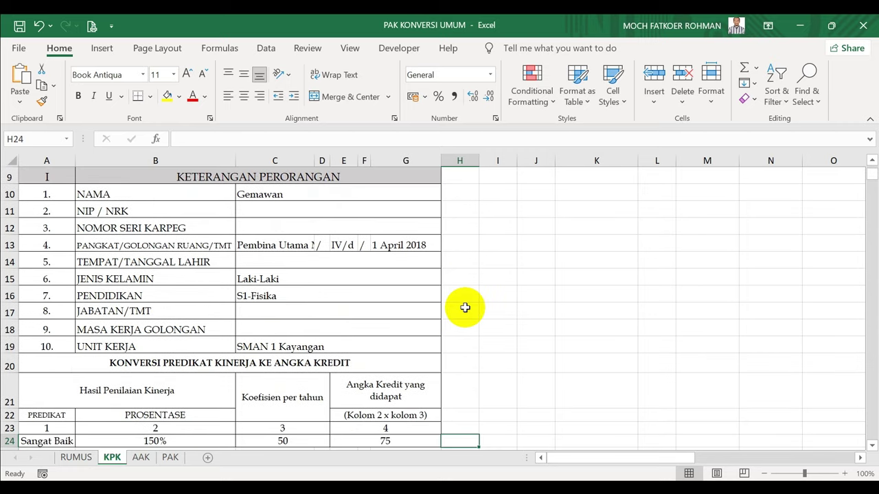
key(Up)
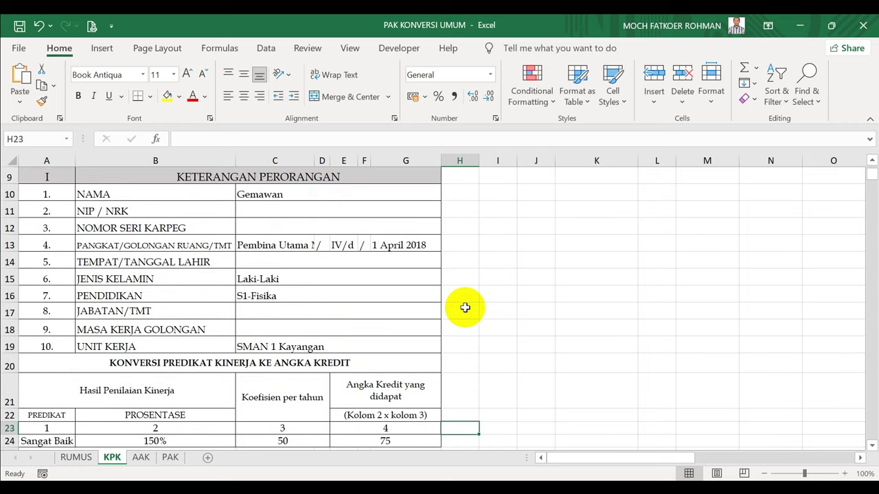
key(Up)
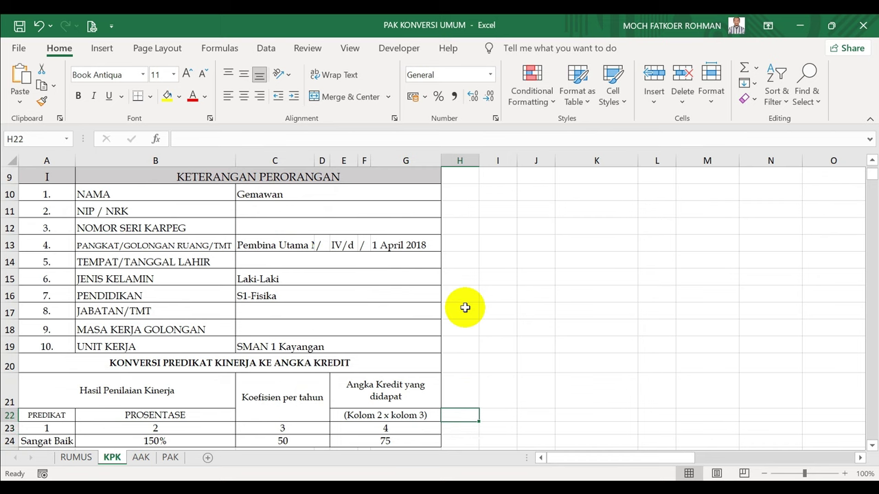
Step: Set the employee's rank in cell C13 to Penata Muda
click(274, 245)
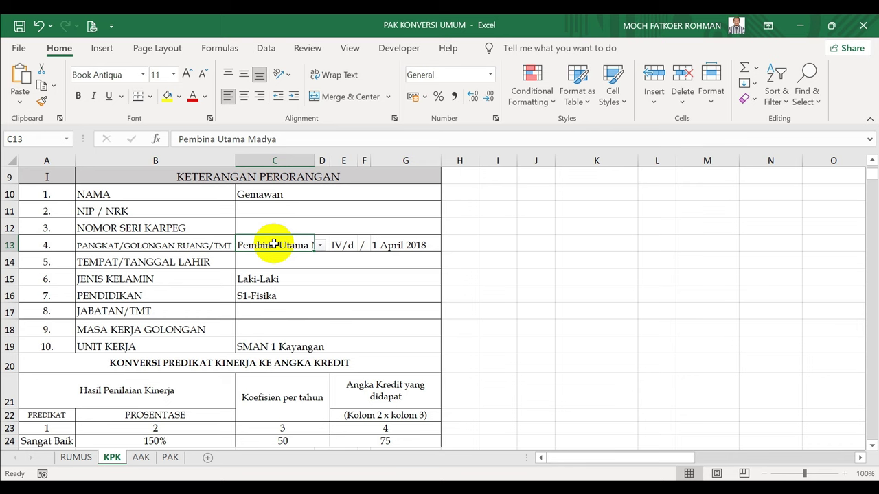
click(320, 245)
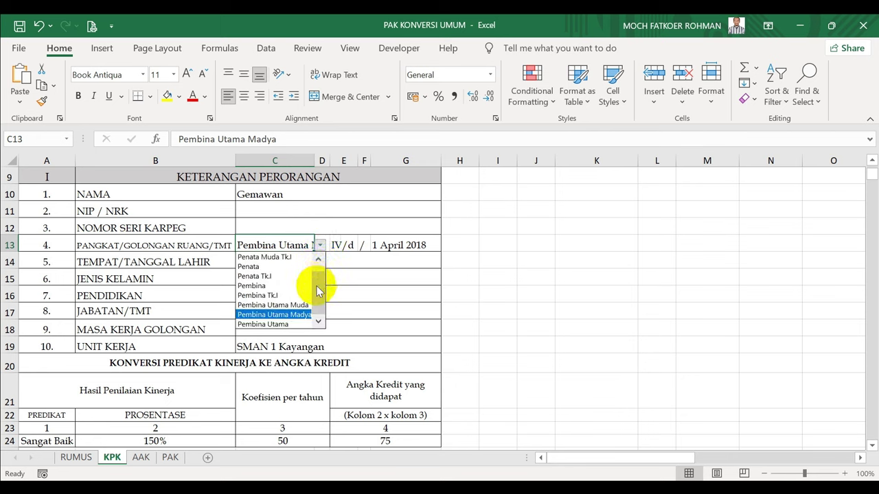
drag(318, 290, 316, 280)
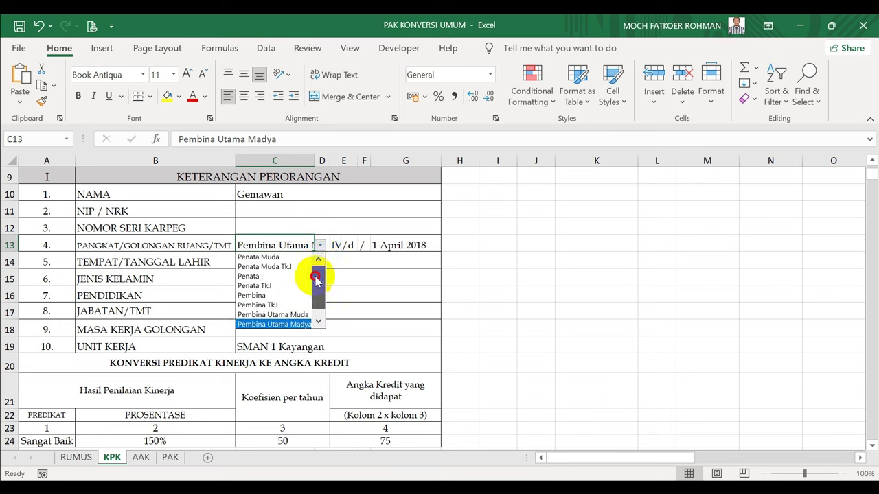
click(260, 257)
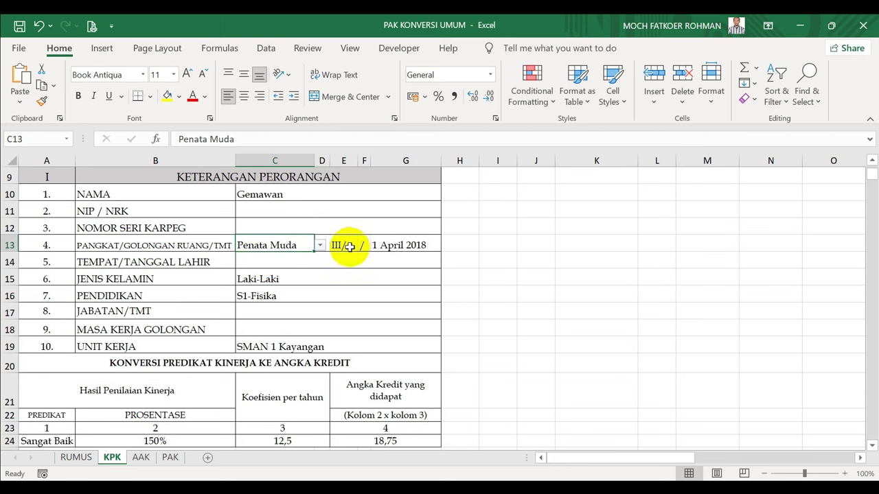
Step: Try the rank Penata Muda Tk.I in C13, followed by Pembina
click(321, 246)
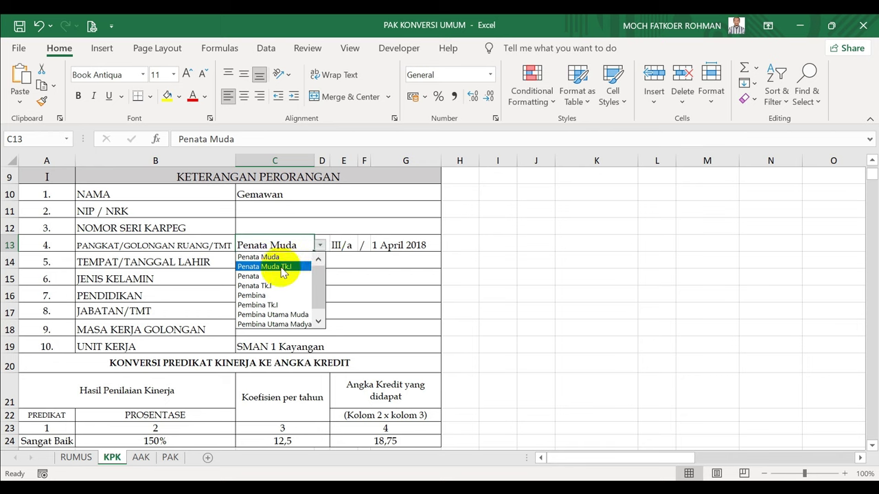
click(282, 267)
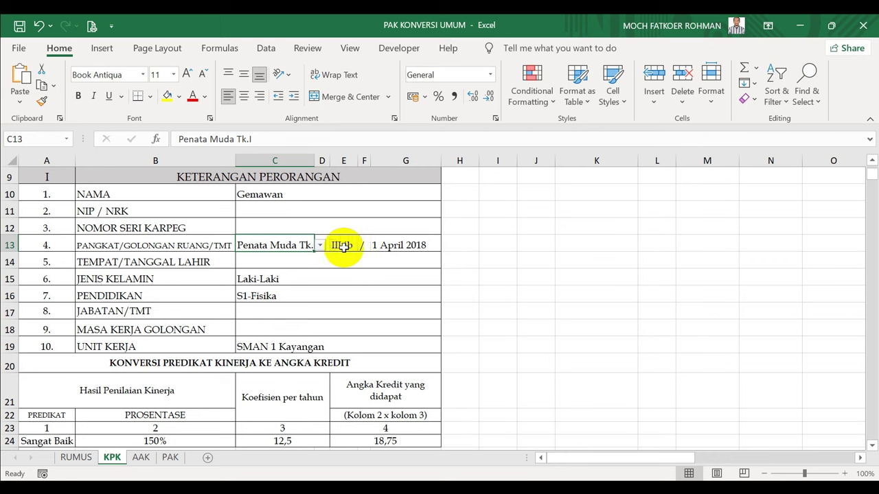
click(320, 246)
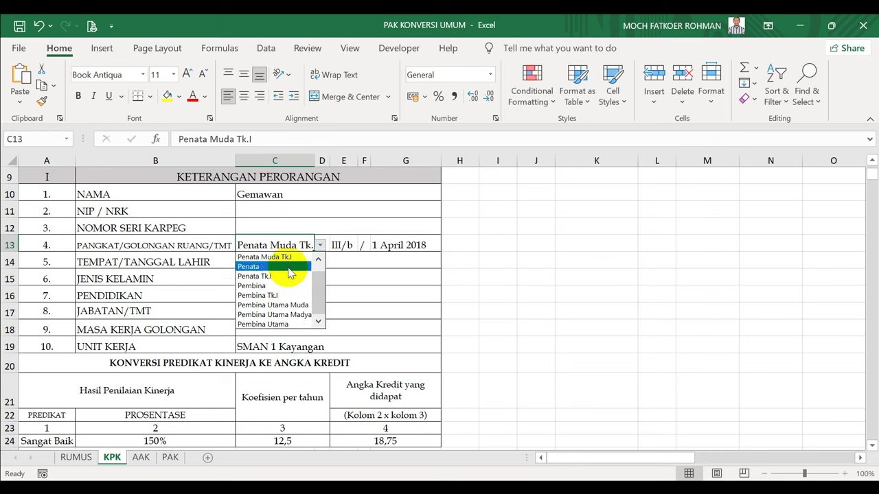
click(259, 286)
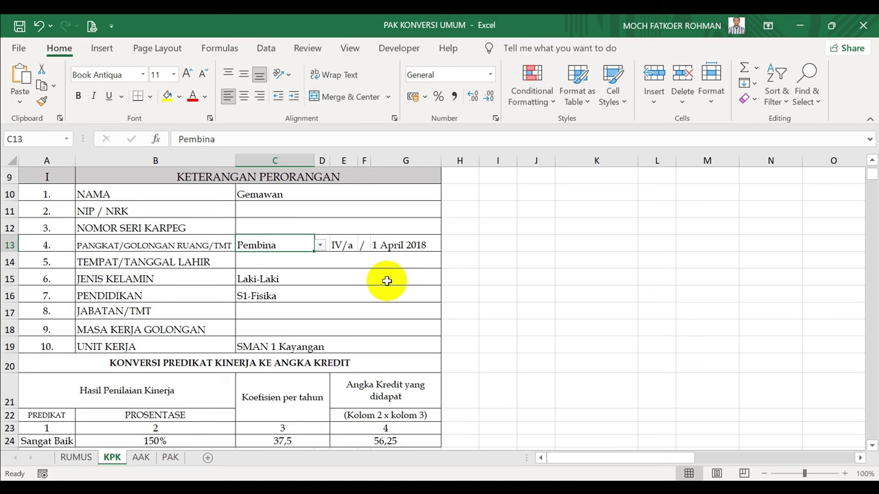
Step: Choose Sangat Baik as the performance predicate in cell A24 of the conversion table
click(447, 276)
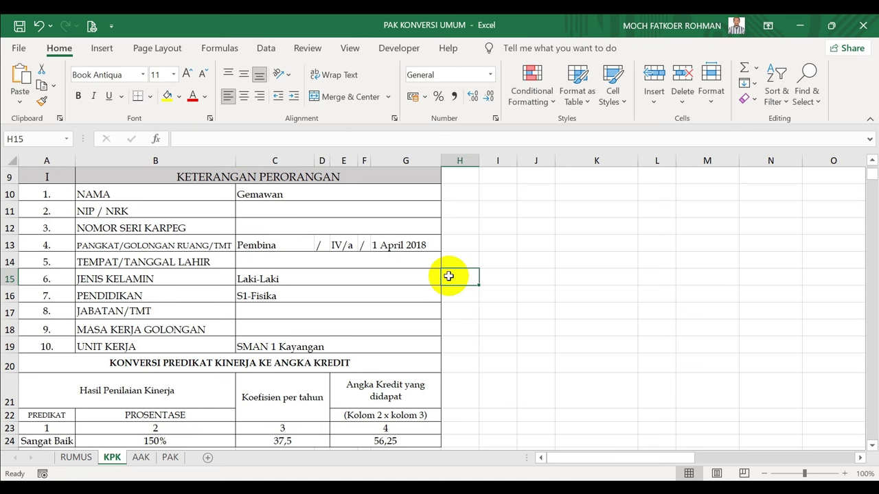
key(Down)
key(Down)
key(Down)
key(Down)
key(Down)
key(Down)
key(Down)
key(Down)
key(Down)
key(Down)
key(Down)
key(Down)
key(Down)
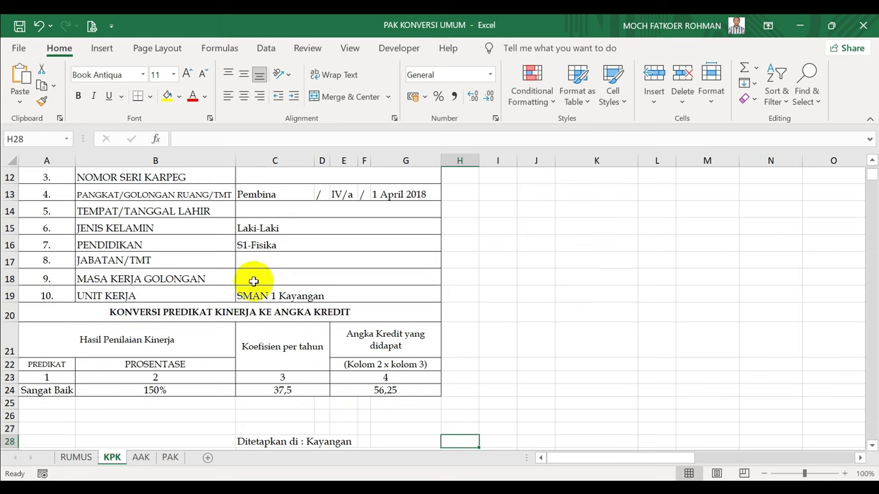
click(71, 390)
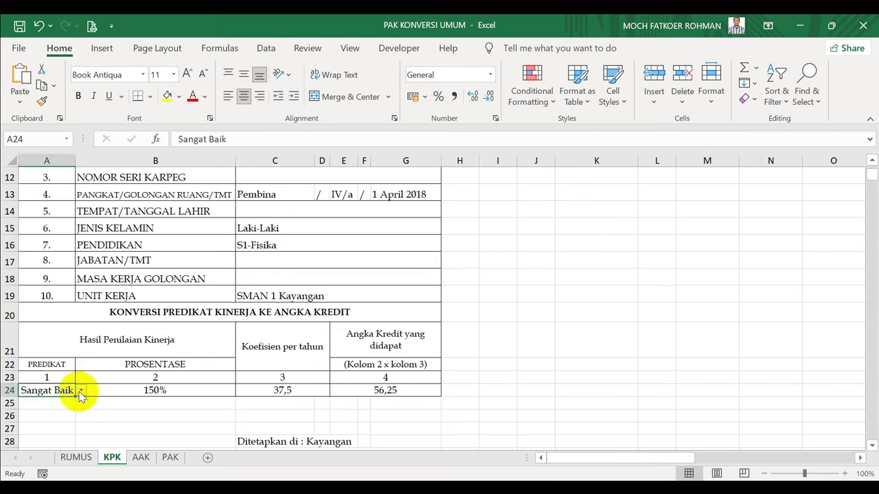
click(81, 390)
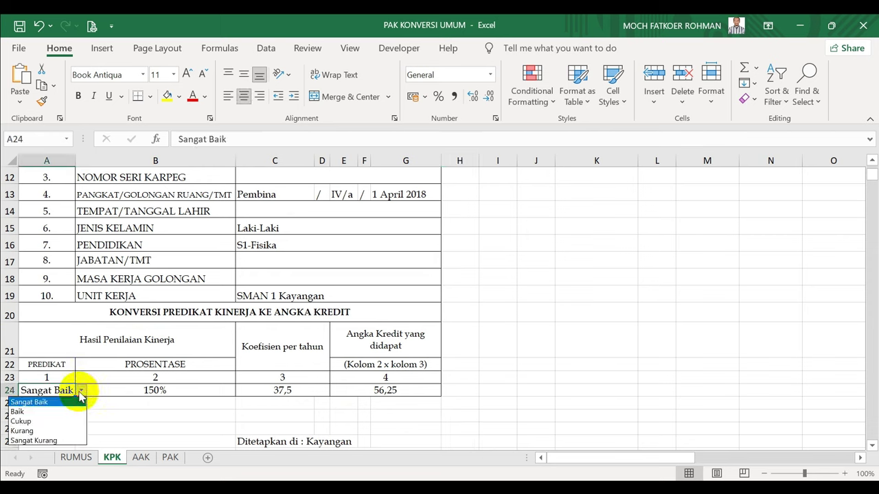
click(44, 405)
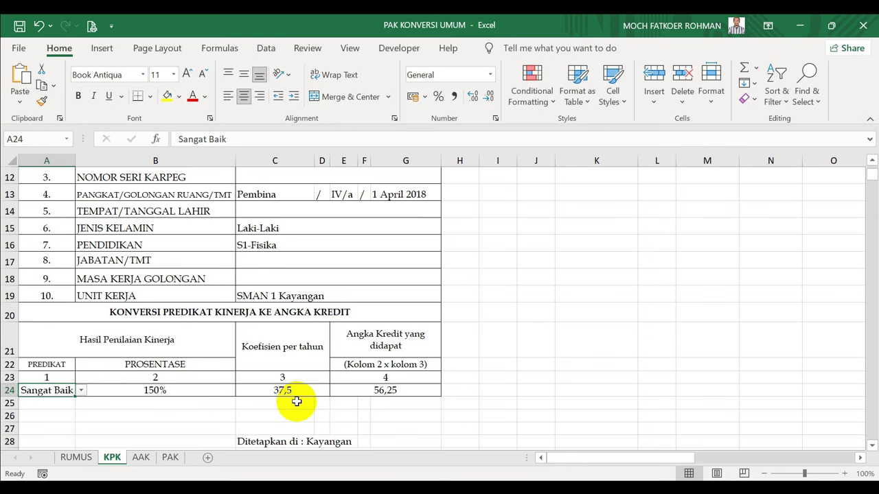
Step: Try the performance predicate Baik in A24, followed by Cukup
click(80, 390)
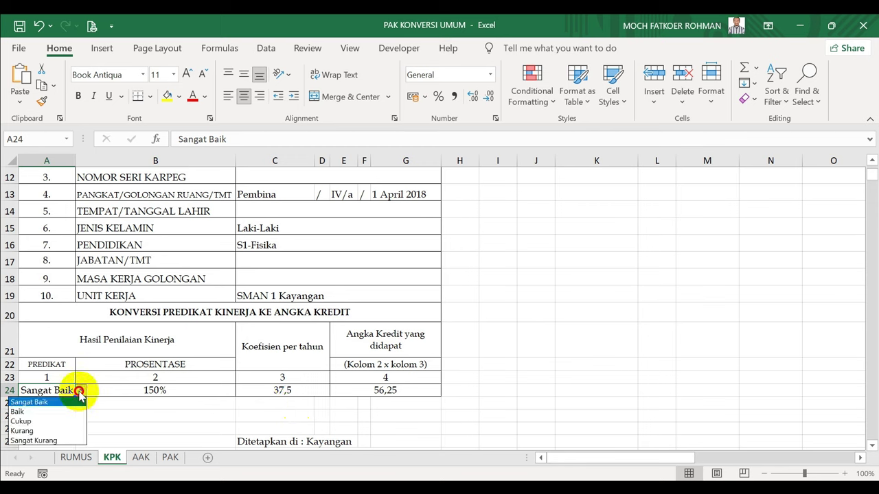
click(33, 412)
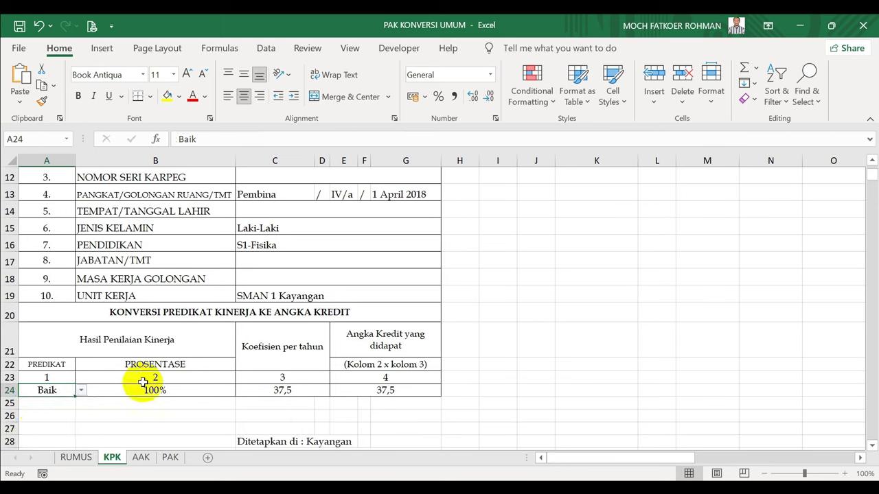
click(80, 390)
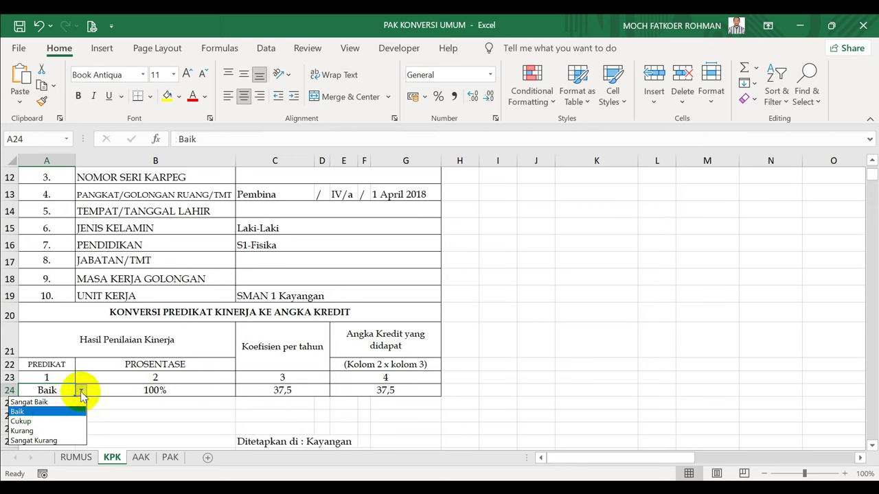
click(36, 422)
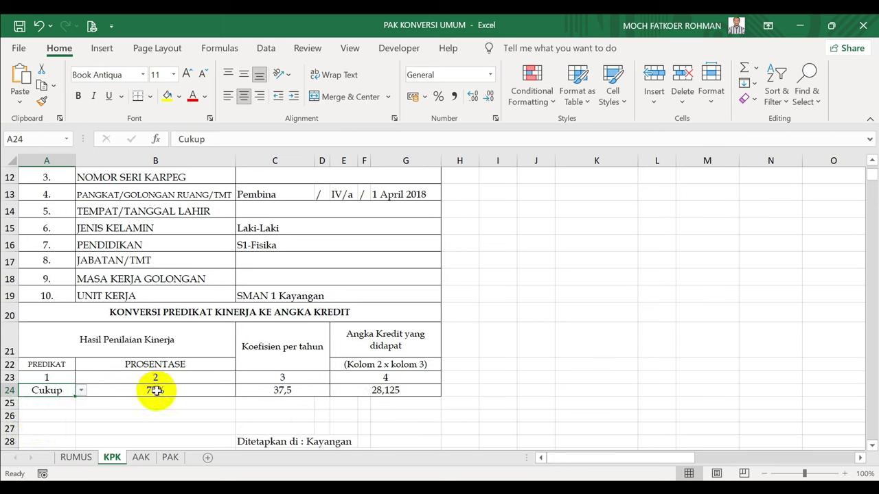
Step: Inspect the annual coefficient formula in C24 and set the rank in C13 to Penata
click(287, 391)
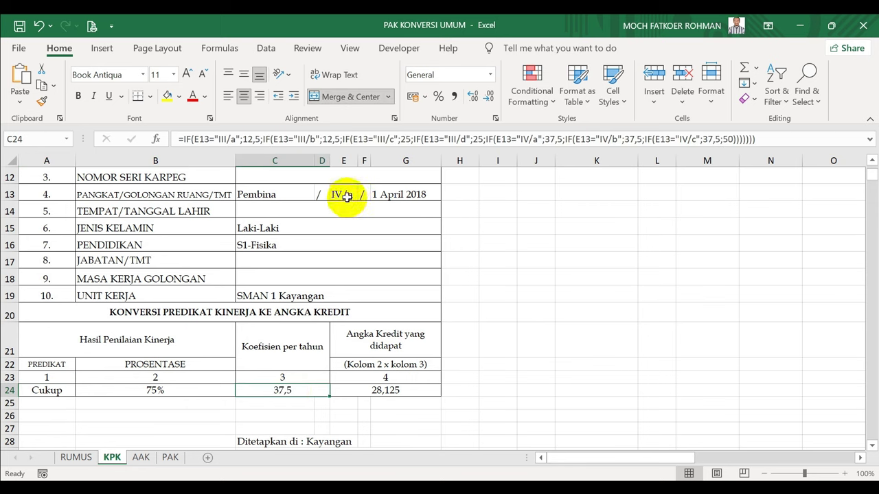
click(291, 192)
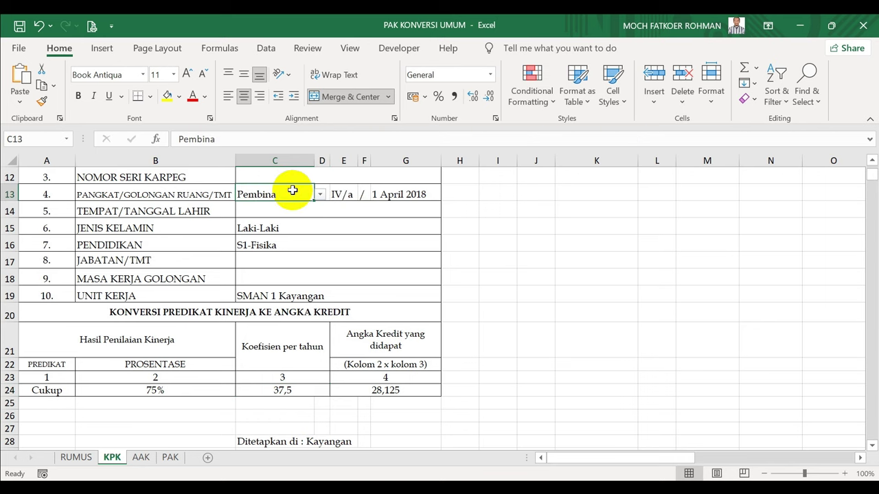
click(321, 194)
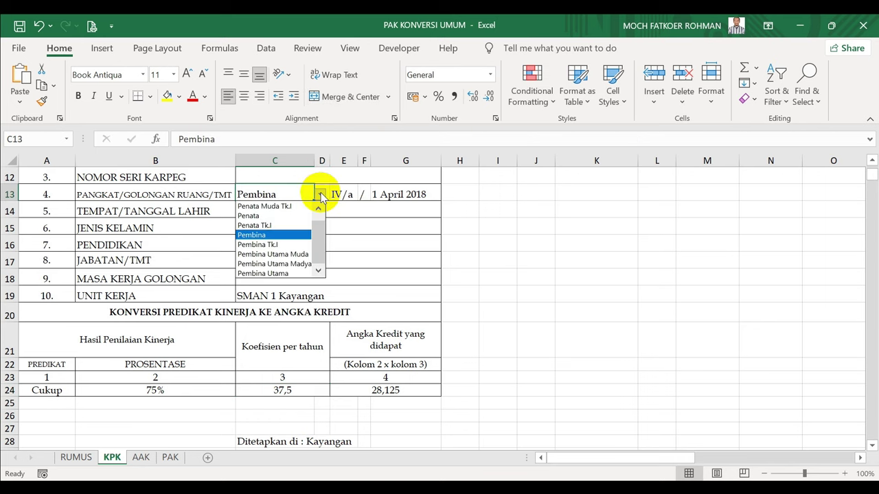
click(278, 217)
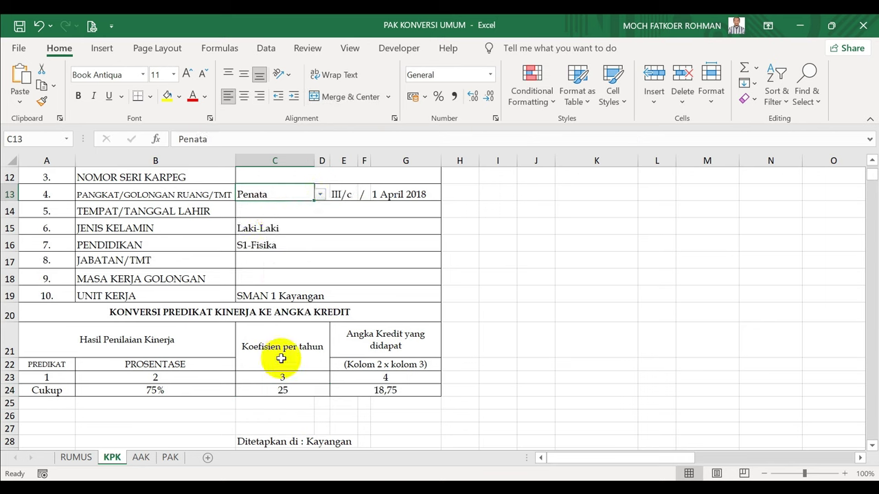
Step: Try the rank Penata Muda in C13 to test the annual coefficient
click(320, 195)
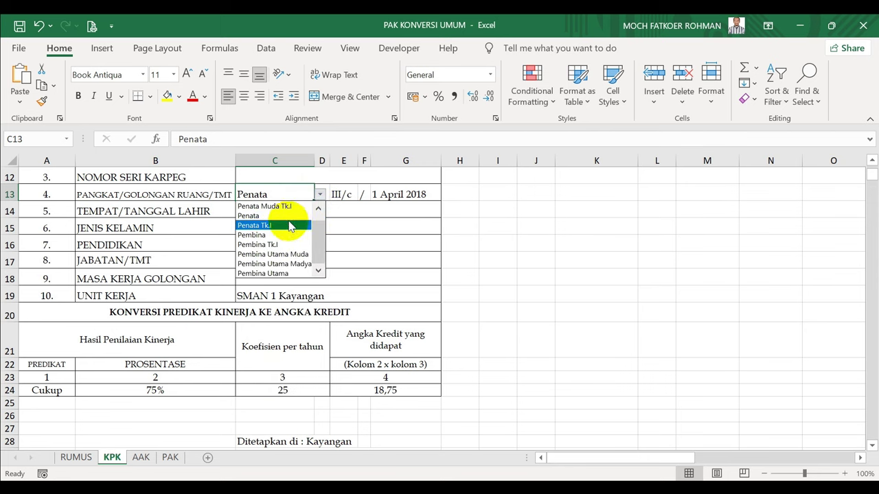
click(318, 246)
drag(318, 246, 318, 220)
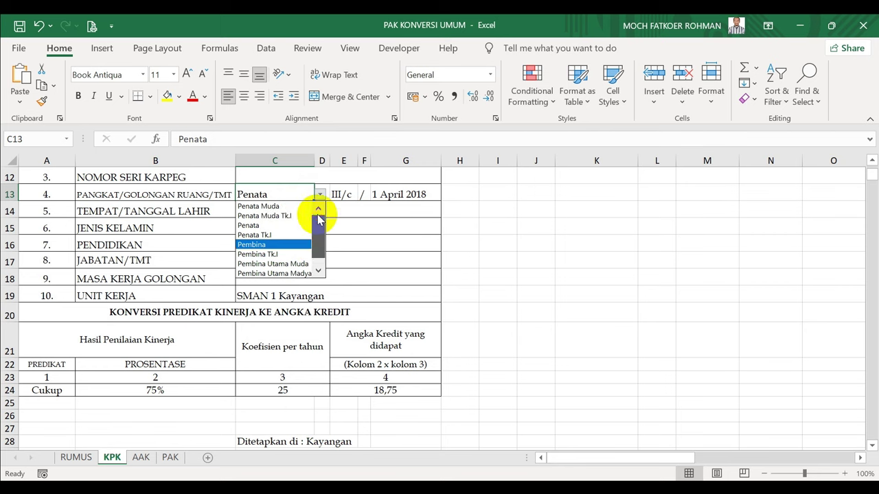
click(280, 206)
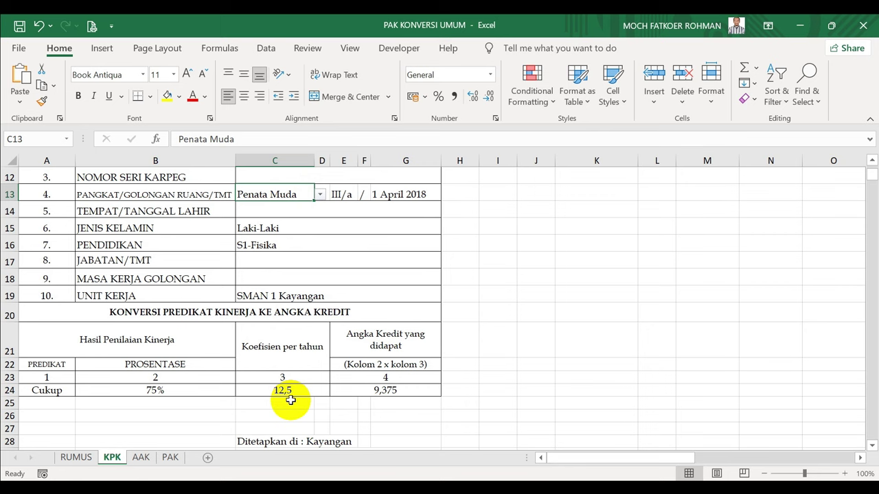
Step: Set the rank in C13 to Penata and the performance predicate in A24 to Sangat Baik
click(321, 195)
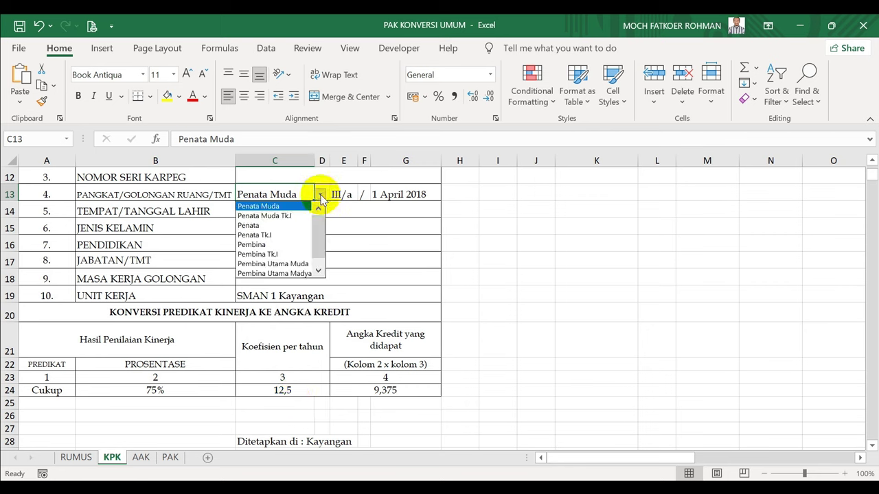
click(274, 226)
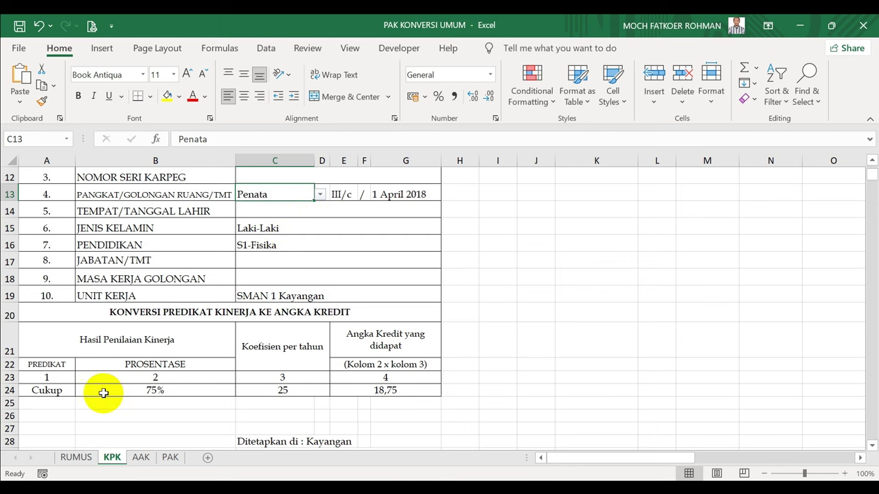
click(69, 393)
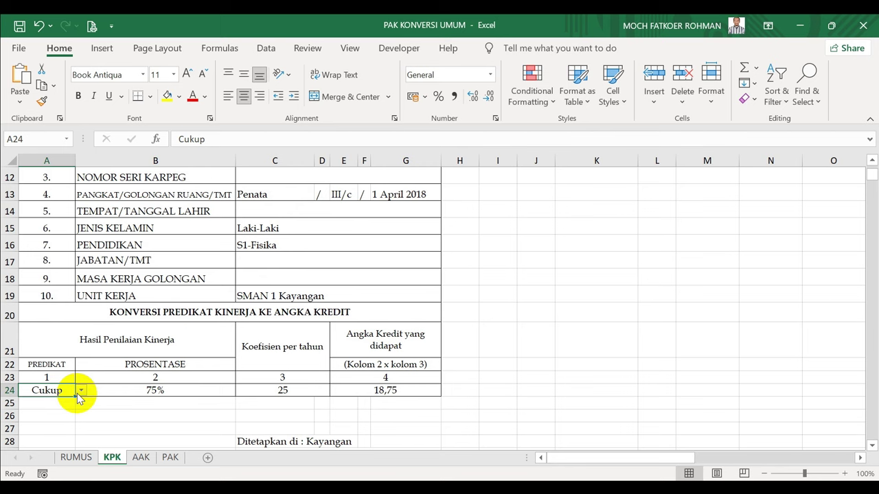
click(80, 391)
click(60, 402)
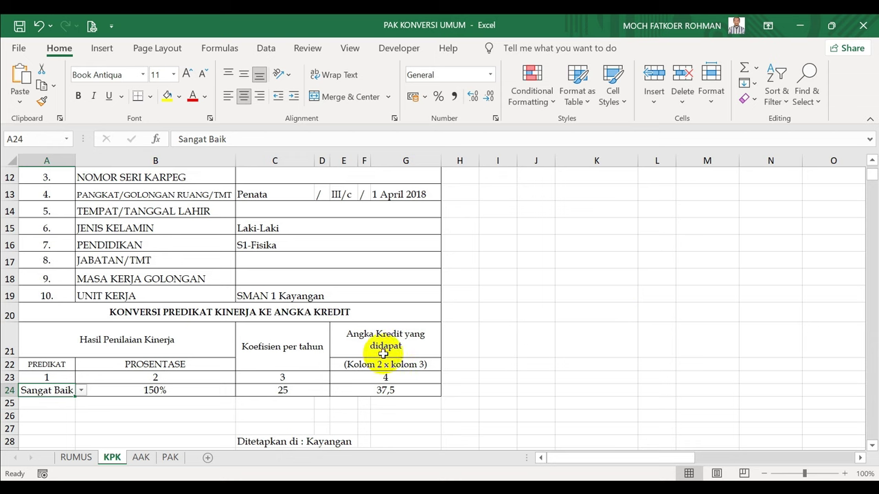
Step: Examine the AAK sheet from the signature block up to the Akumulasi Angka Kredit title in row 5
click(143, 459)
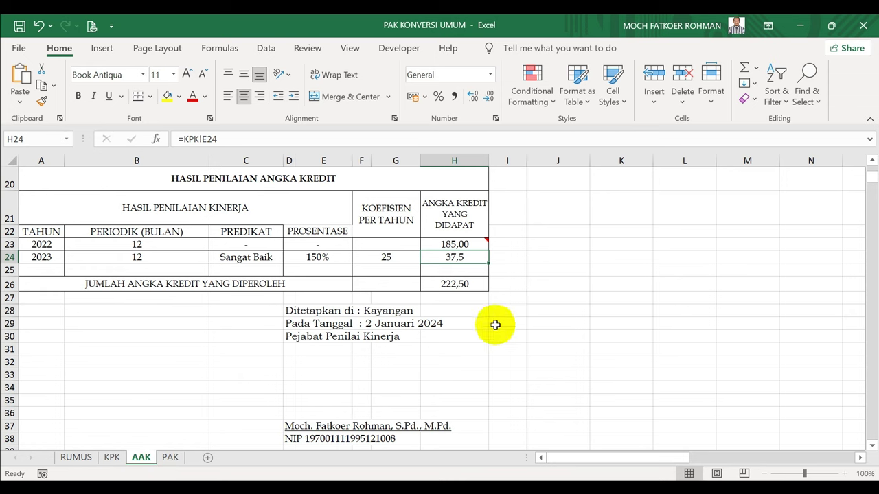
click(529, 310)
key(Up)
key(Up)
key(Up)
key(Up)
key(Up)
key(Up)
key(Up)
key(Up)
key(Up)
key(Up)
key(Up)
key(Up)
key(Up)
key(Up)
key(Up)
key(Up)
key(Up)
key(Up)
key(Up)
key(Up)
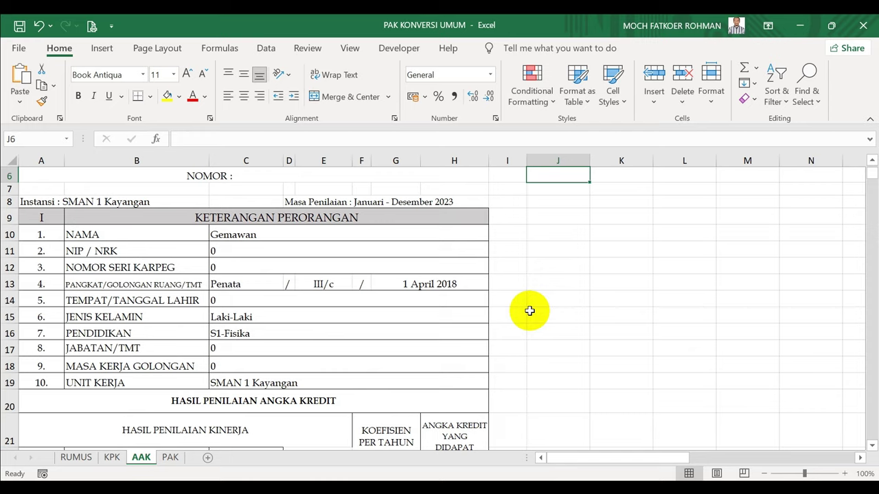
key(Up)
key(Up)
key(Up)
key(Up)
key(Up)
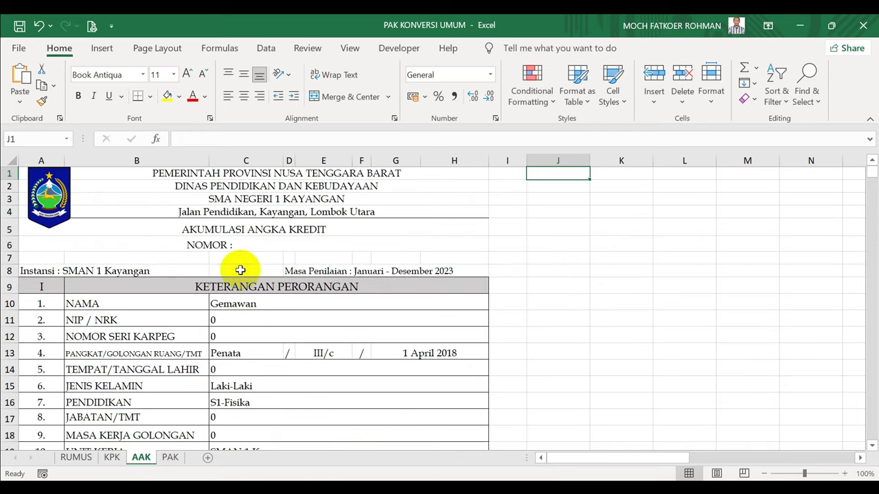
click(302, 230)
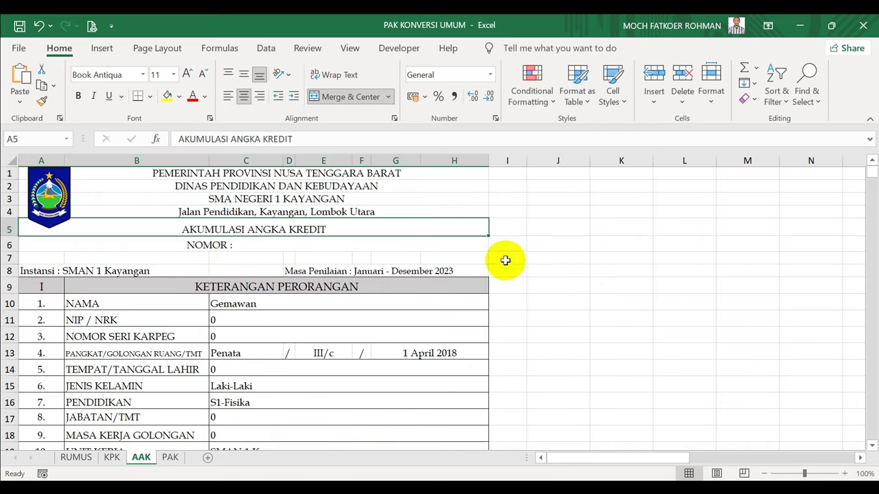
Step: Review the personal details on the AAK sheet down to the Hasil Penilaian Angka Kredit table
click(542, 313)
key(Down)
key(Down)
key(Down)
key(Down)
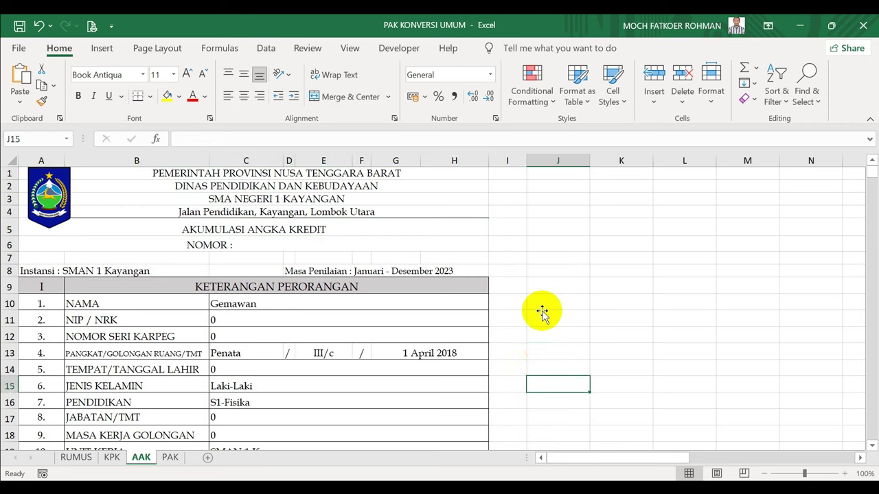
key(Down)
key(Down)
key(Down)
key(Down)
key(Down)
key(Down)
key(Down)
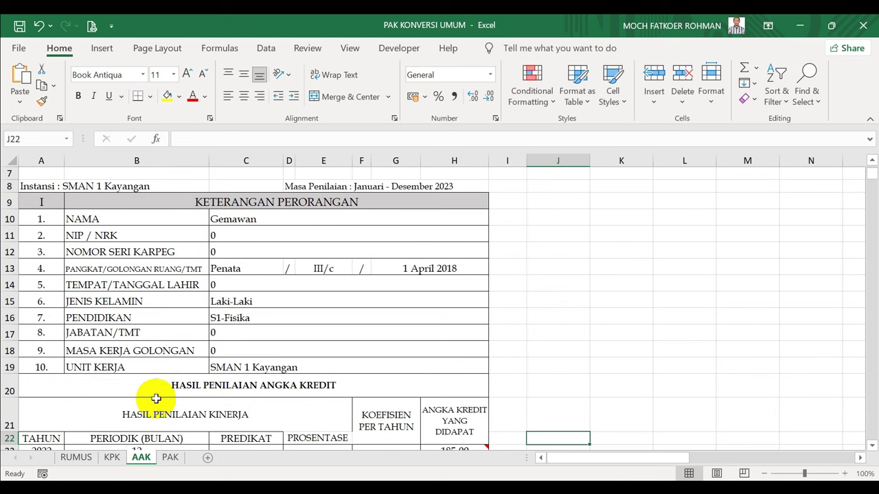
Step: Go back to the KPK sheet and examine its letterhead, title and NOMOR row
click(112, 457)
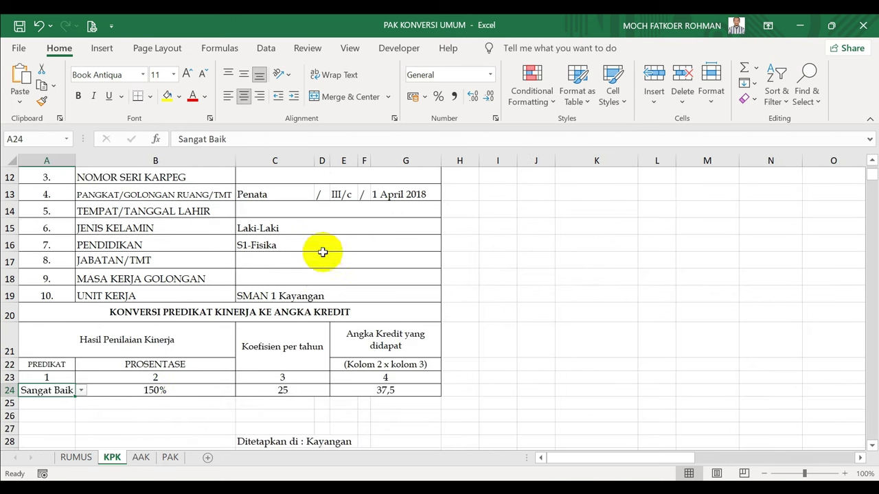
click(318, 283)
key(Up)
key(Up)
key(Up)
key(Up)
key(Up)
key(Up)
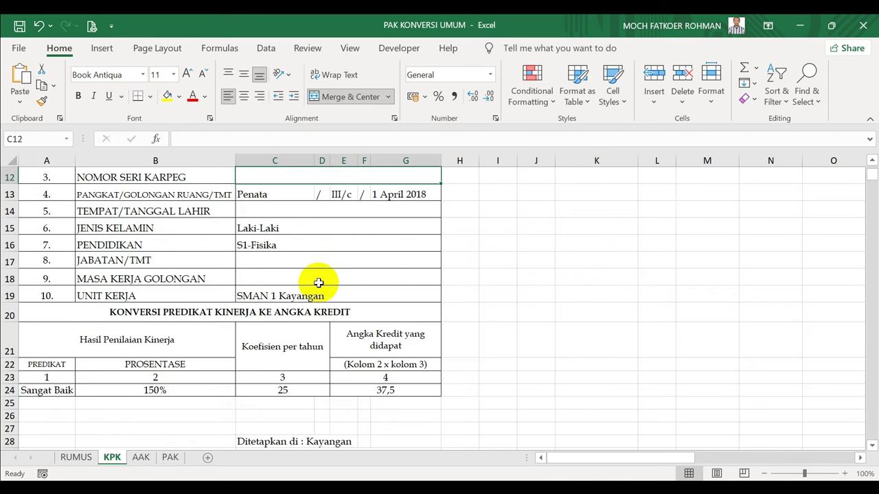
key(Up)
key(Up)
key(Up)
key(Up)
key(Up)
key(Up)
key(Up)
key(Up)
key(Up)
key(Up)
key(Up)
key(Down)
key(Down)
key(Down)
key(Down)
key(Down)
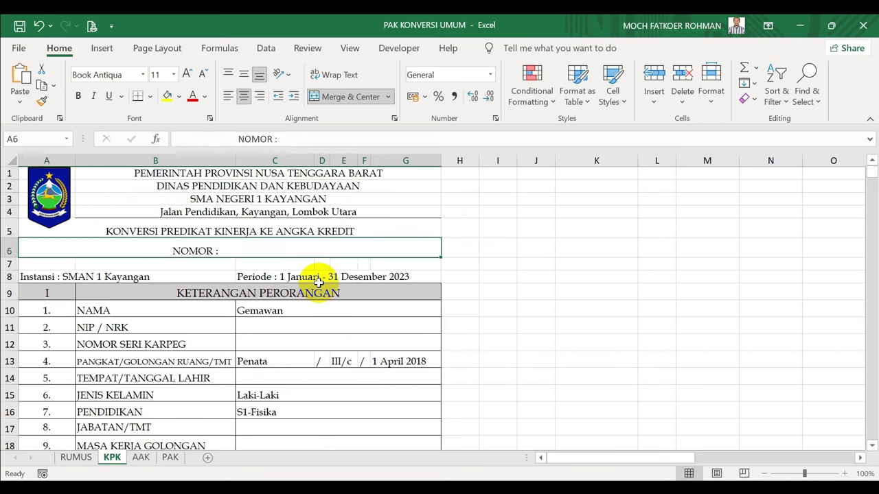
Step: Review the personal details on the KPK sheet down to the performance predicate conversion table
key(Down)
key(Down)
key(Down)
key(Down)
key(Down)
key(Down)
key(Down)
key(Down)
key(Down)
key(Down)
key(Down)
key(Down)
key(Down)
key(Down)
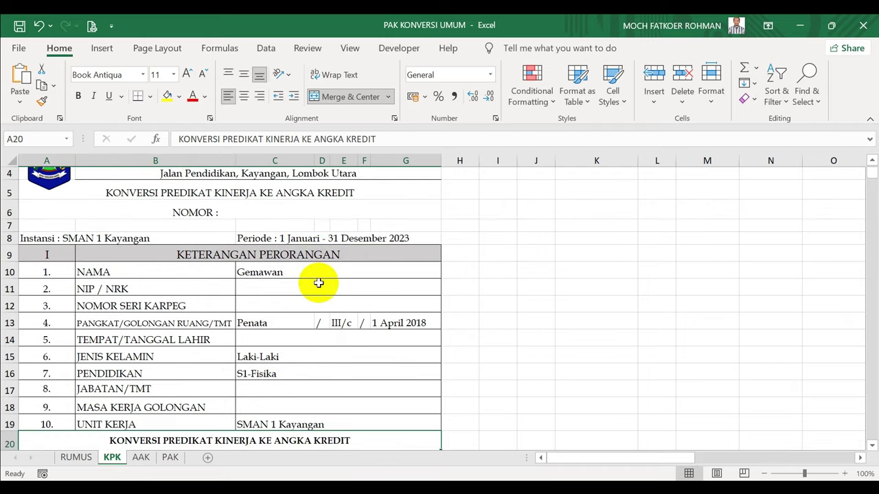
key(Down)
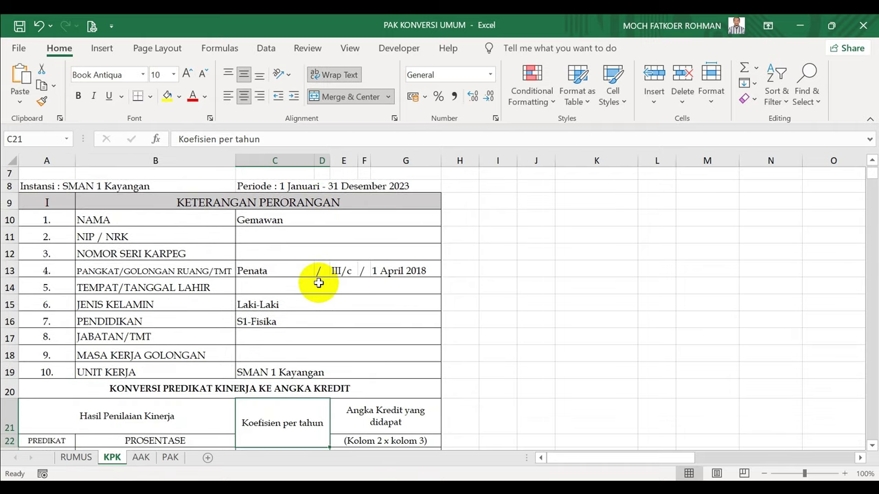
key(Up)
key(Up)
key(Up)
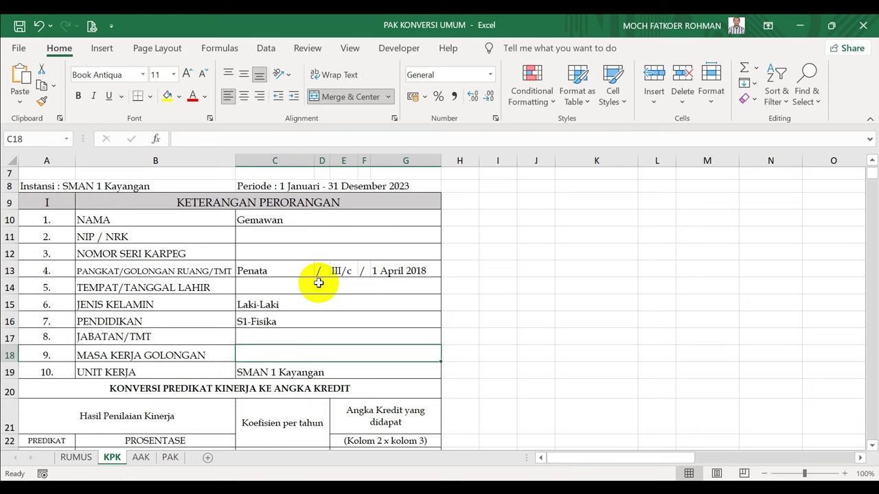
Step: On the AAK sheet, inspect the 2022 credit score in H23 and the 2023 credit score link in H24
click(142, 459)
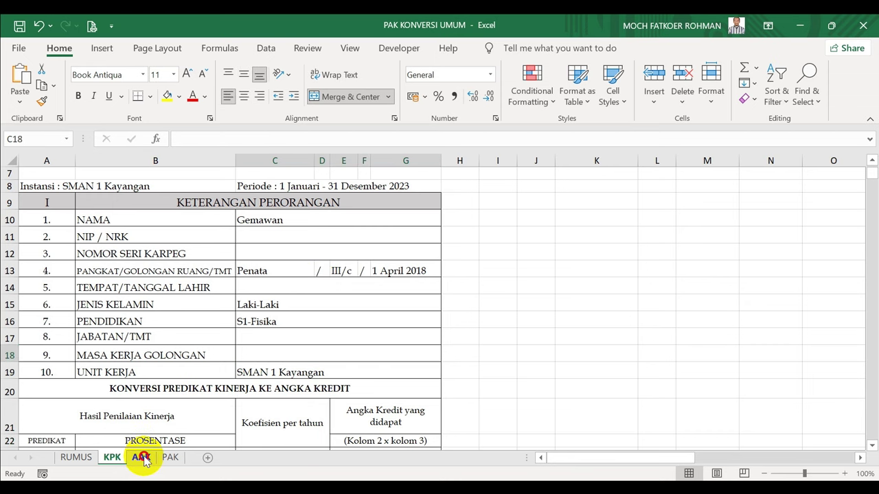
click(516, 346)
key(Down)
key(Down)
key(Down)
key(Down)
key(Down)
key(Down)
key(Down)
key(Down)
key(Down)
key(Down)
key(Down)
key(Down)
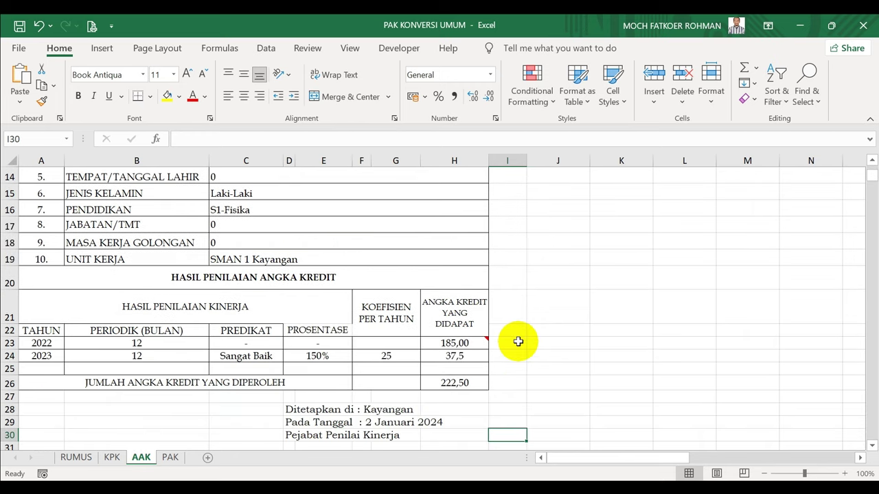
click(436, 345)
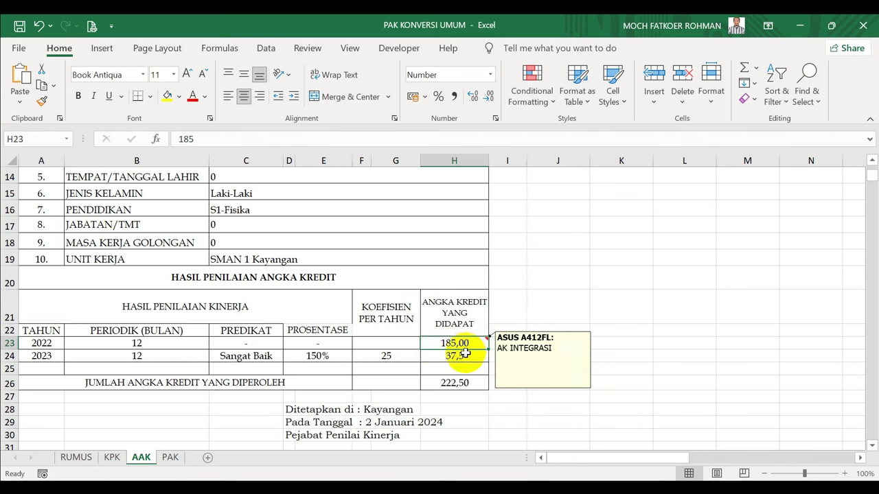
click(462, 356)
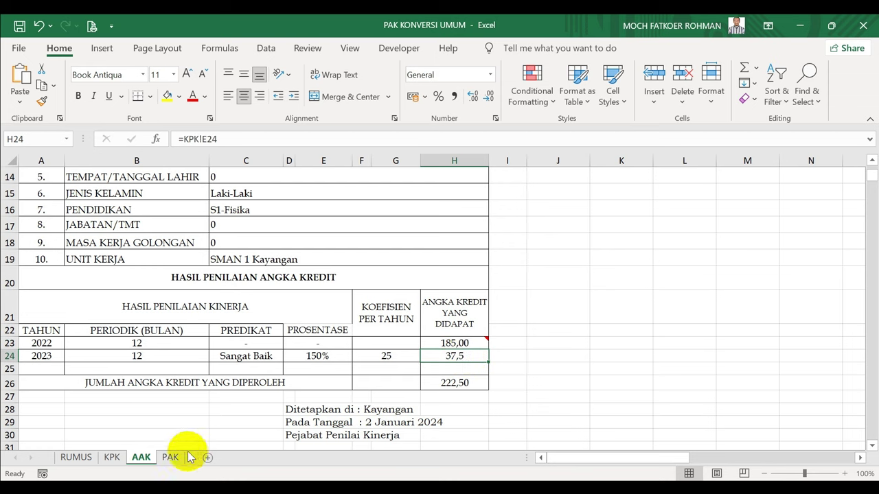
Step: On the KPK sheet, inspect the formula for the credit score obtained in E24
click(112, 457)
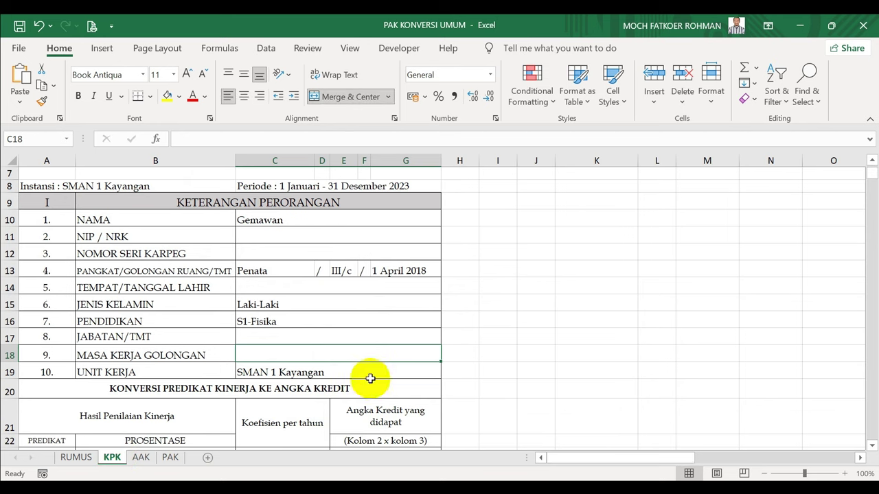
click(398, 392)
key(Down)
key(Down)
key(Down)
key(Down)
key(Down)
key(Down)
key(Down)
key(Down)
key(Down)
key(Down)
key(Down)
key(Down)
key(Down)
key(Down)
key(Down)
key(Down)
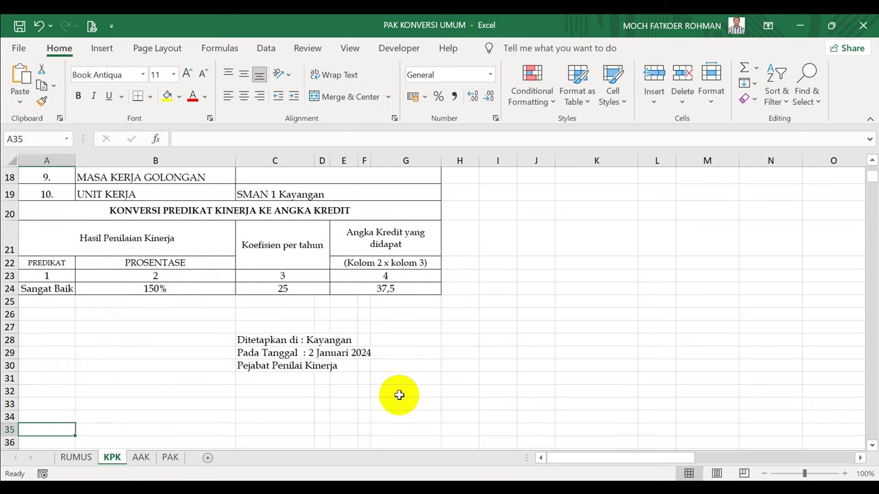
click(379, 299)
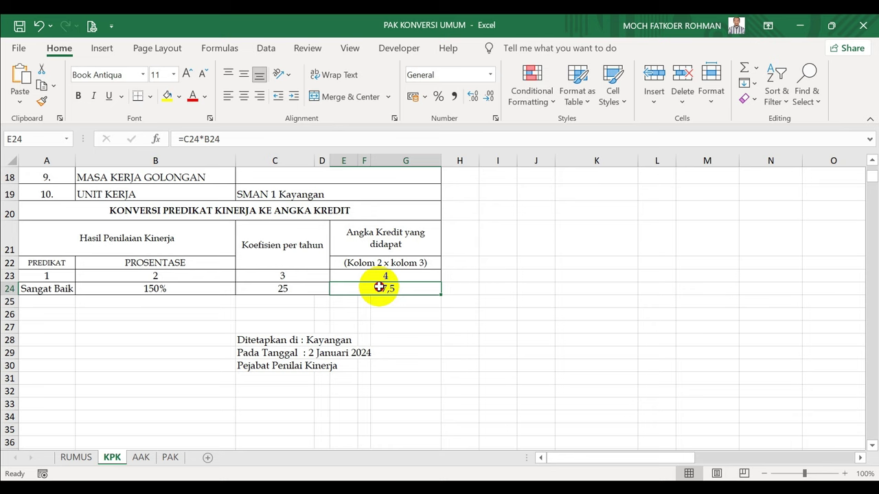
Step: On the AAK sheet, read the comment on H23 and inspect the total credit score formula in H26
click(142, 458)
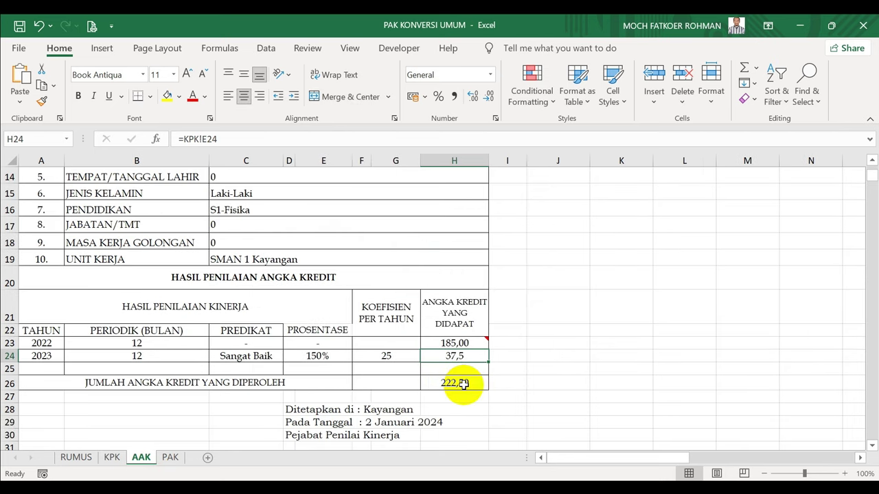
mouse_move(455, 343)
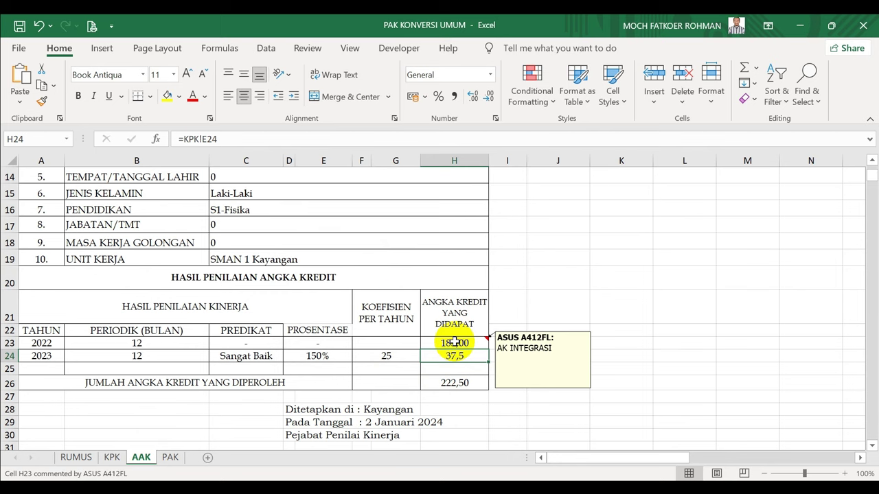
click(452, 382)
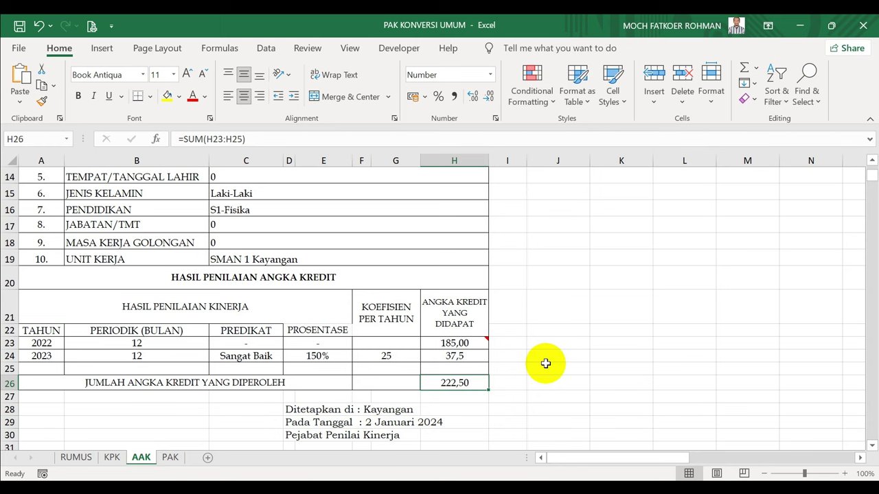
key(Up)
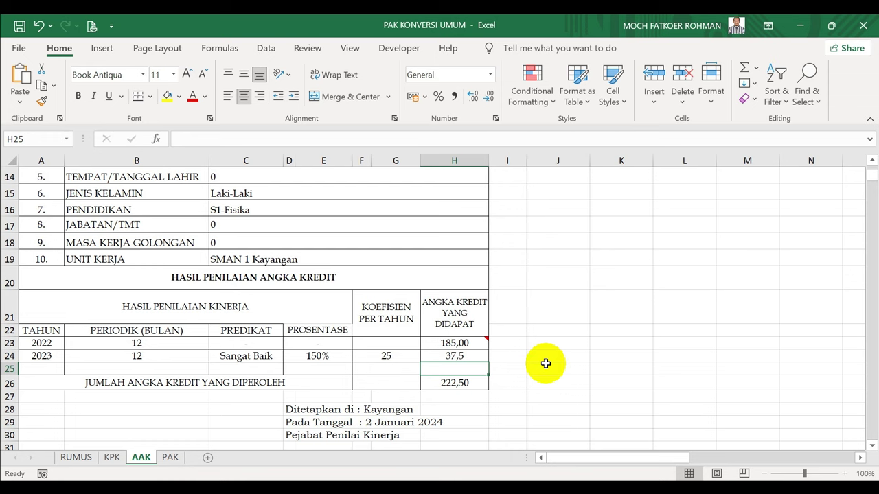
Step: Open the PAK sheet and examine it from the promotion recommendation up to the NOMOR row
click(173, 459)
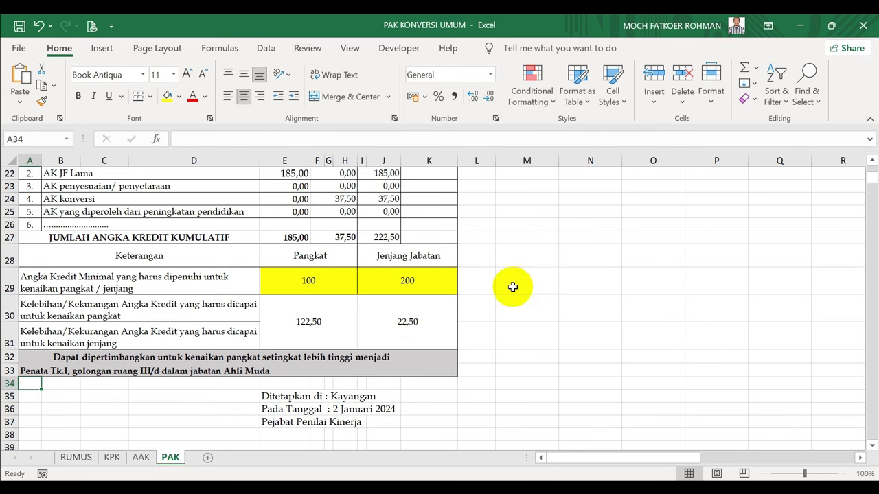
key(Up)
key(Up)
key(Up)
key(Up)
key(Up)
key(Up)
key(Up)
key(Up)
key(Up)
key(Up)
key(Up)
key(Up)
key(Up)
key(Up)
key(Up)
key(Up)
key(Up)
key(Up)
key(Up)
key(Up)
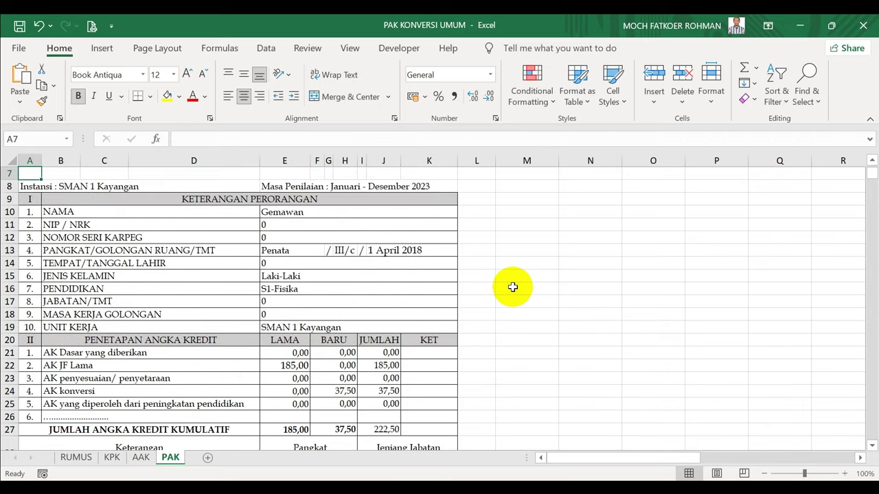
key(Up)
Step: Inspect the personal detail formulas on the PAK sheet, including the NIP, Karpeg number, rank and TMT date cells
click(362, 242)
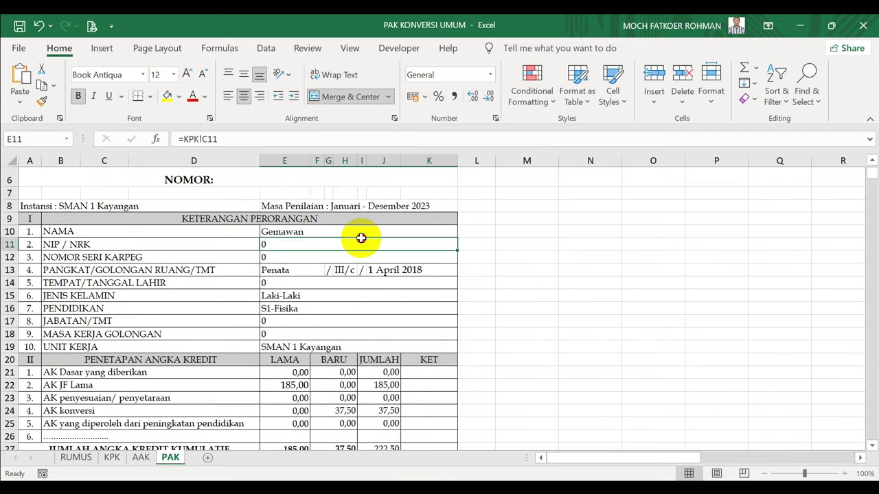
click(305, 258)
drag(300, 263, 300, 270)
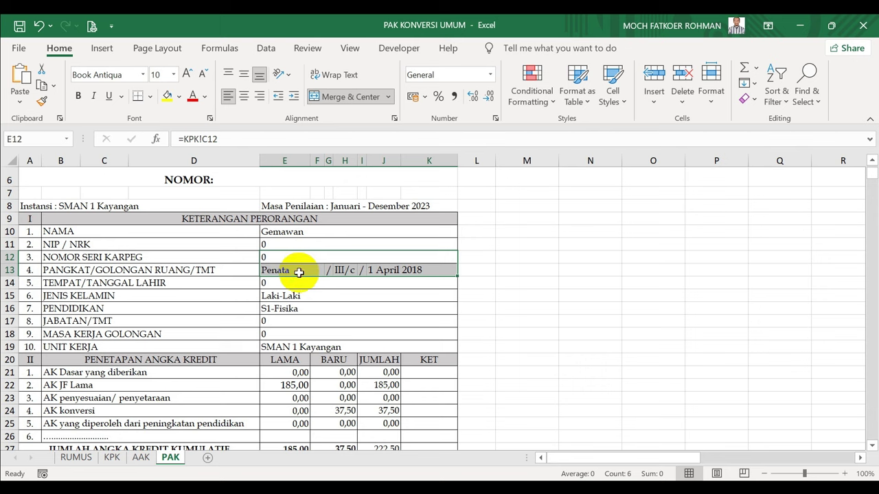
click(300, 271)
click(383, 275)
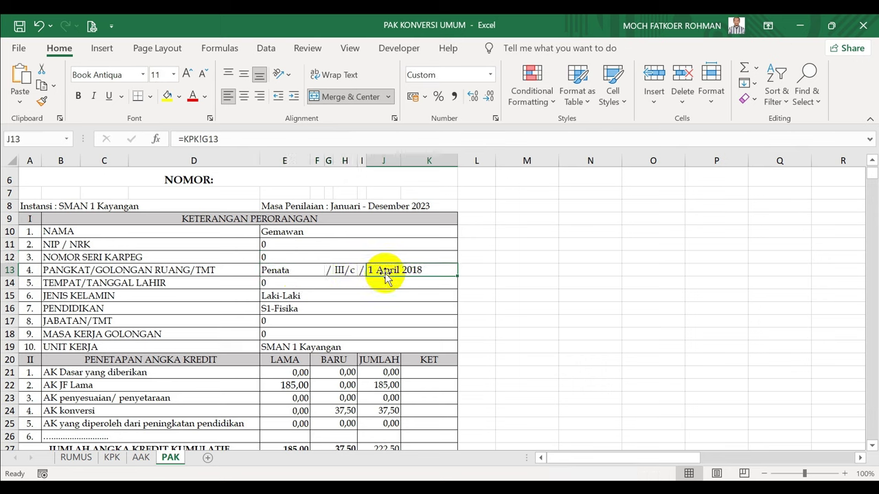
click(328, 307)
key(Down)
key(Down)
key(Down)
key(Down)
key(Down)
key(Down)
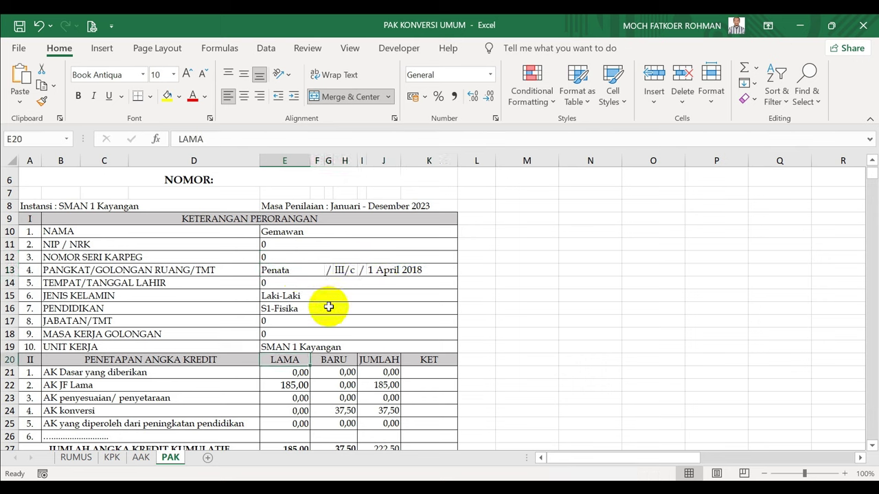
Step: Inspect the AK JF Lama formula in E22 of the PAK sheet and compare it with its source, H23 on the AAK sheet
click(108, 389)
click(286, 388)
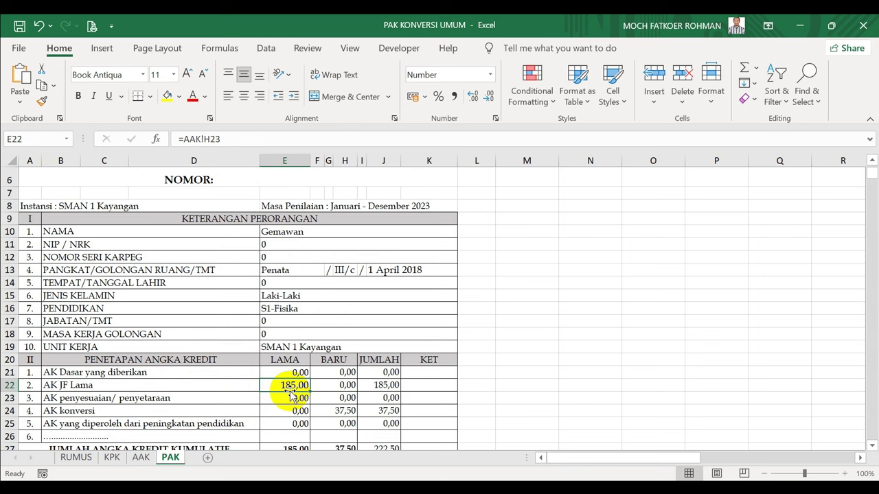
click(143, 458)
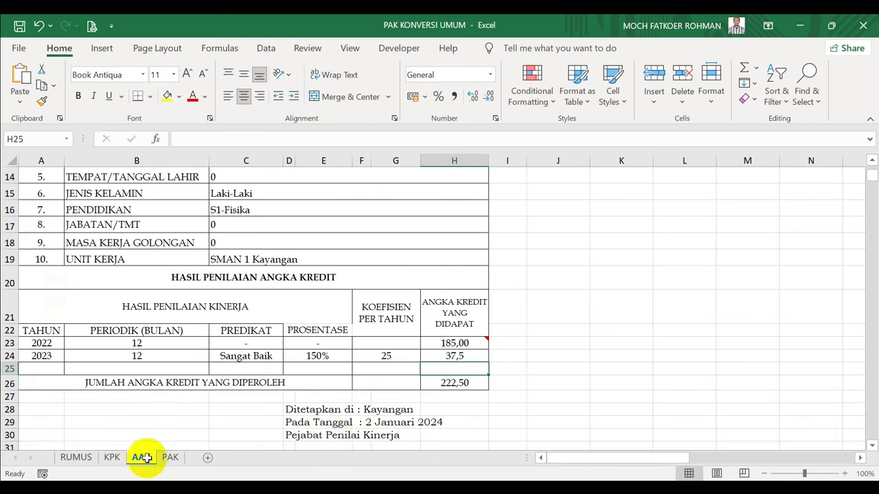
click(448, 342)
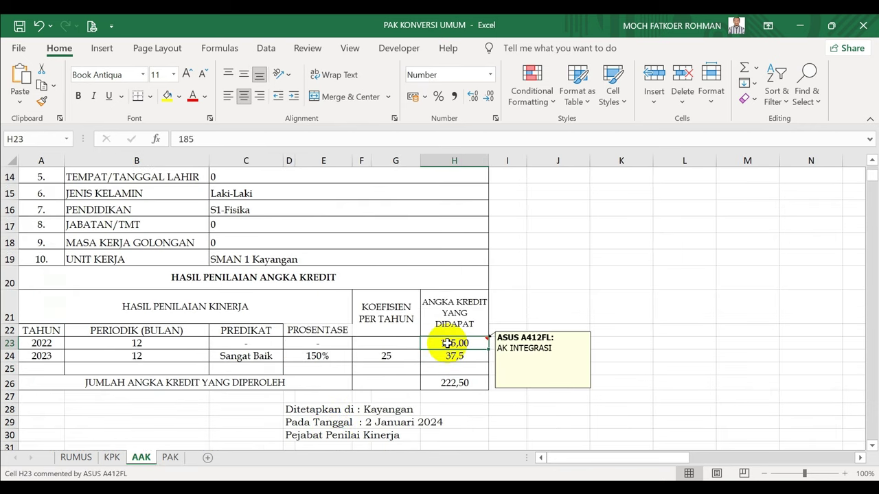
click(170, 458)
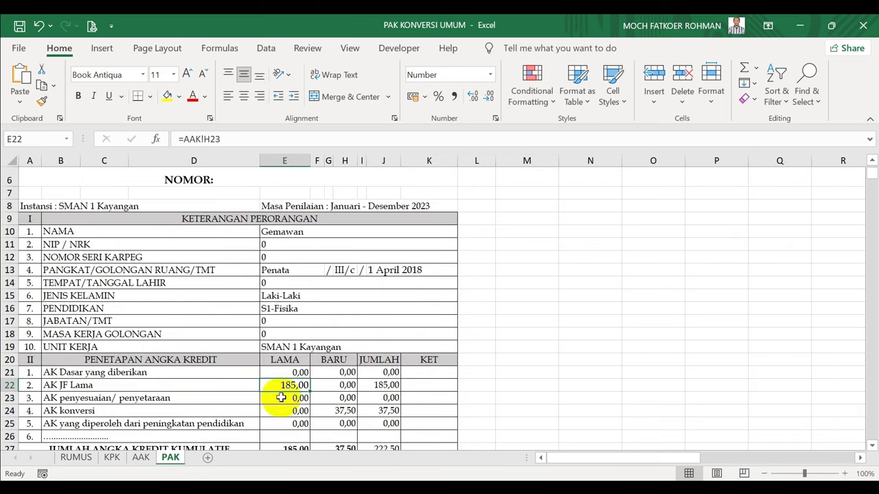
Step: Trace the new AK konversi score in F24 of the PAK sheet to AAK cell H24 and KPK cell E24
click(341, 411)
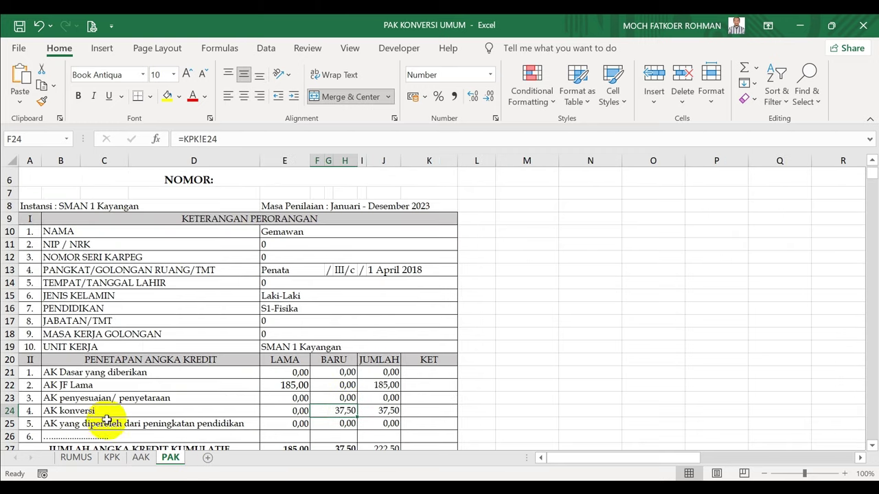
click(69, 411)
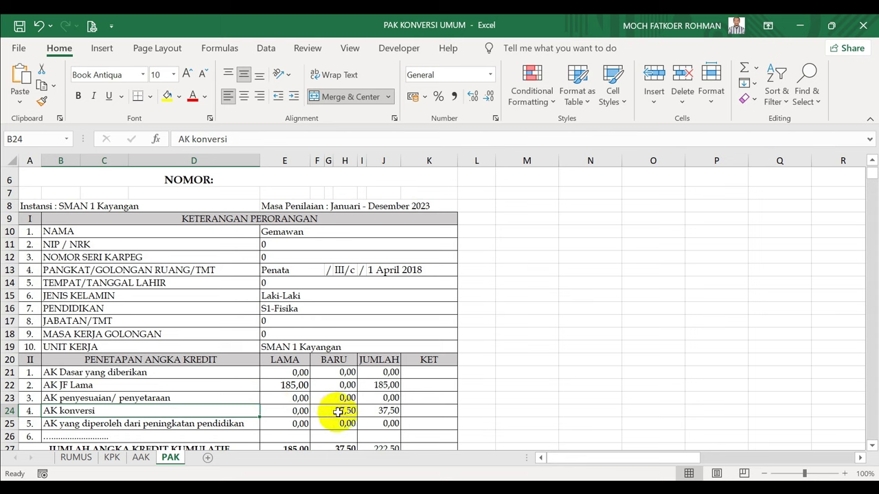
click(141, 458)
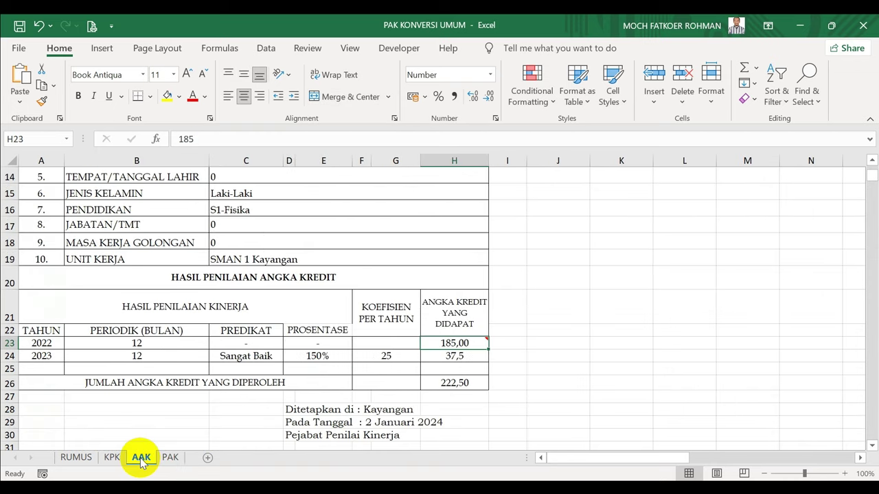
click(450, 358)
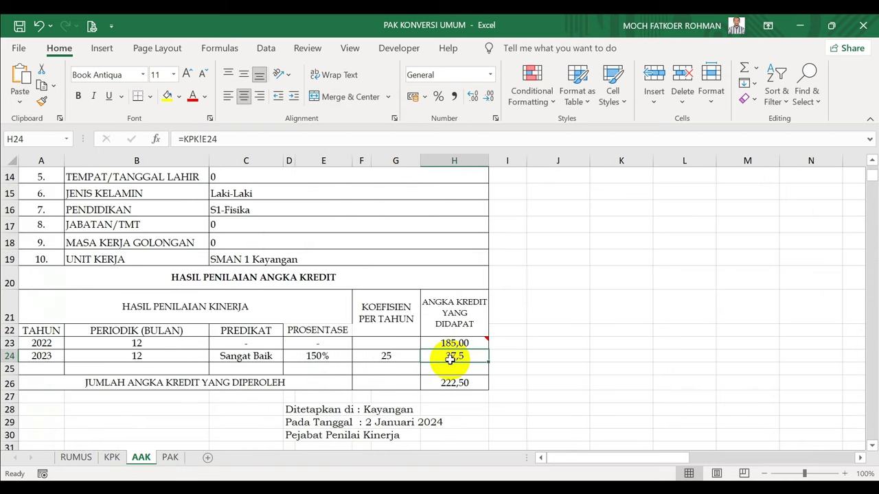
click(112, 458)
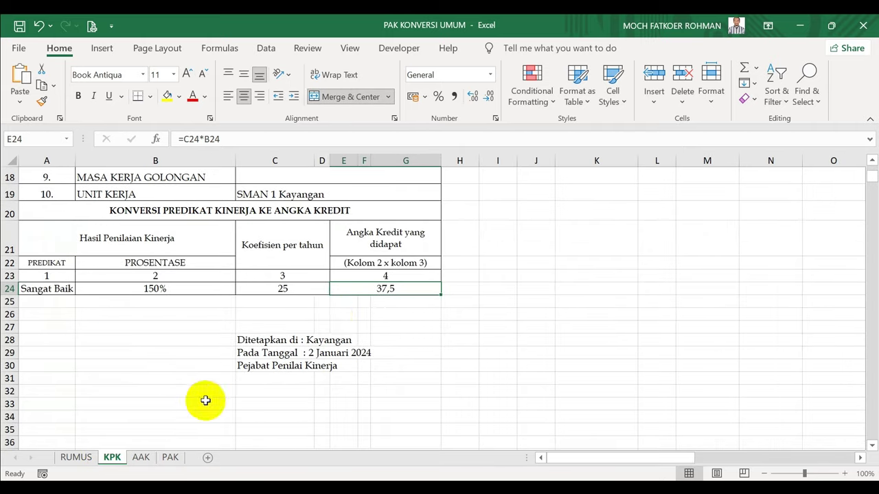
click(170, 458)
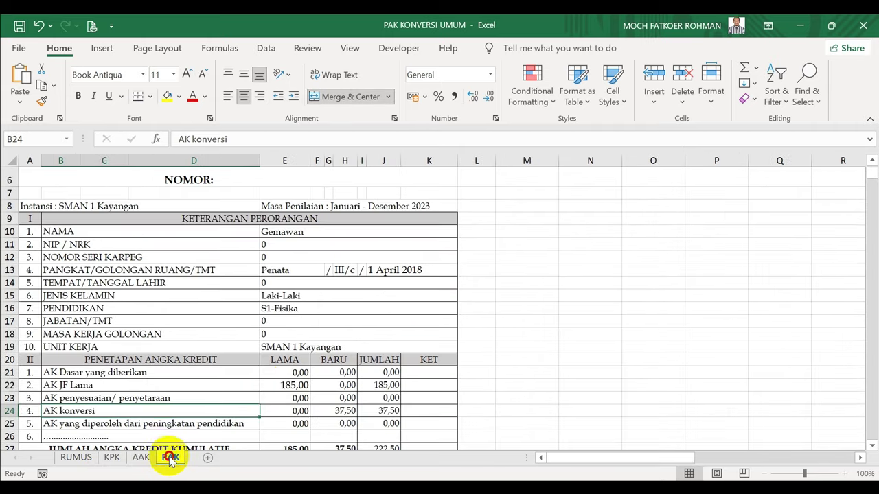
Step: Examine the BARU column on the PAK sheet from its heading down to the credit surplus cell E30
click(346, 362)
key(Down)
key(Down)
key(Down)
key(Down)
key(Down)
key(Down)
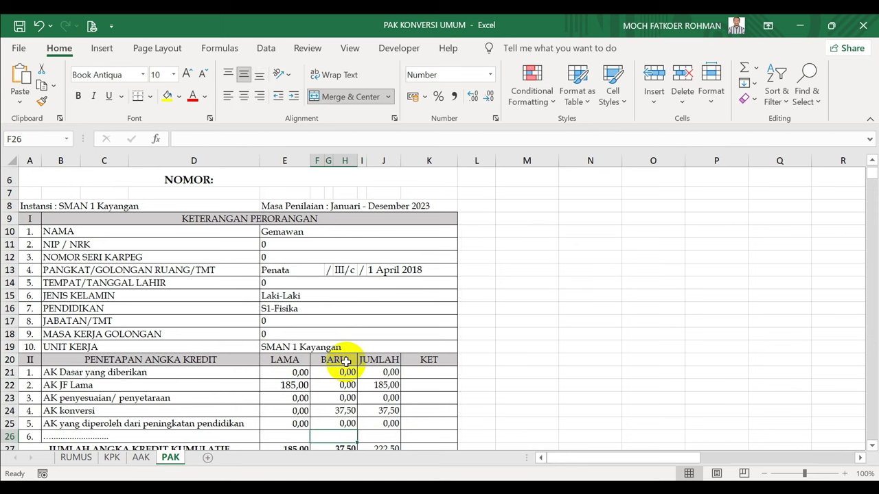
key(Down)
key(Down)
key(Down)
key(Down)
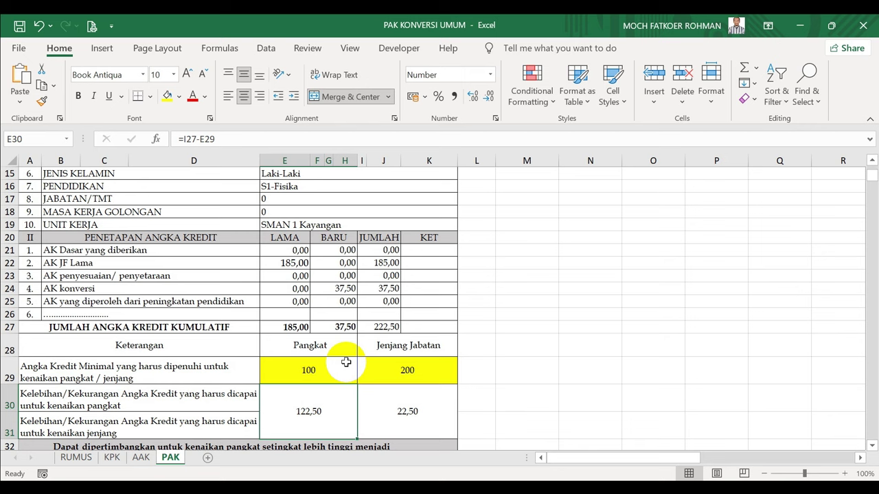
Step: Inspect the cumulative credit total formula in I27 and compare it with the total in H26 on the AAK sheet
click(386, 325)
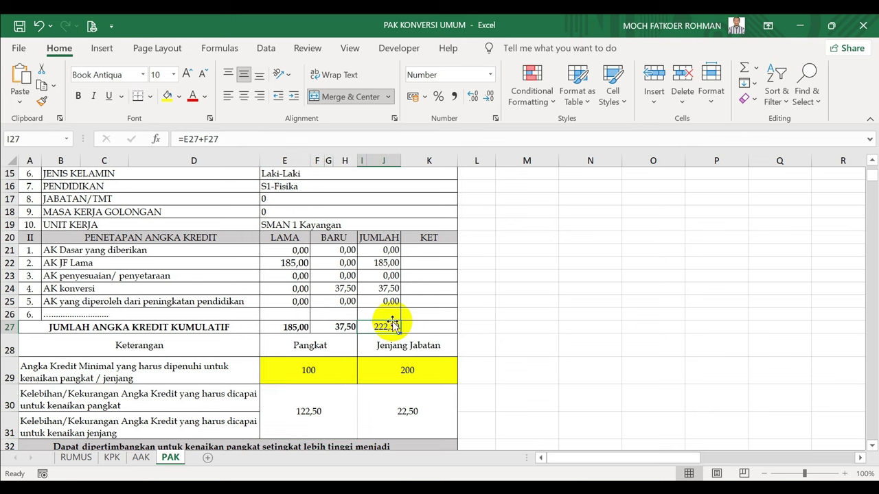
click(141, 458)
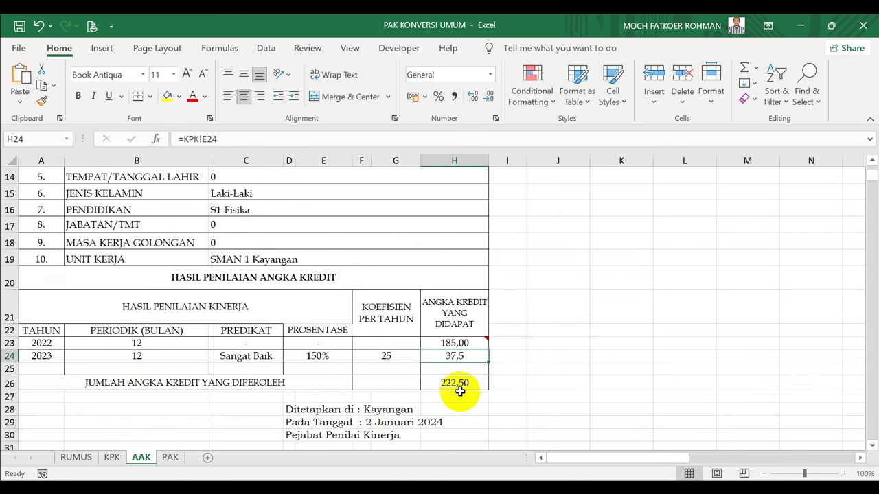
click(171, 457)
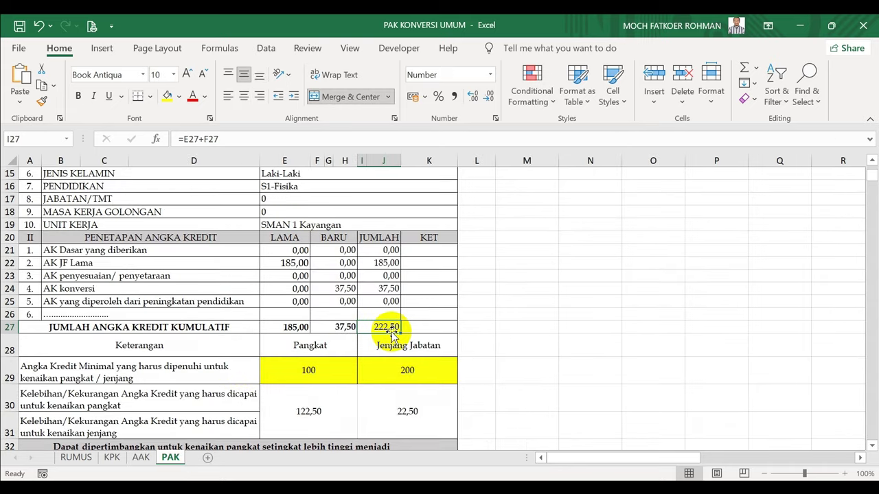
Step: Go back up the PAK sheet to the personal details and check the golongan ruang cell in row 13
click(464, 317)
key(Up)
key(Up)
key(Up)
key(Up)
key(Up)
key(Up)
key(Up)
key(Up)
key(Up)
key(Up)
key(Up)
key(Up)
key(Up)
key(Up)
key(Up)
key(Up)
key(Up)
key(Up)
key(Up)
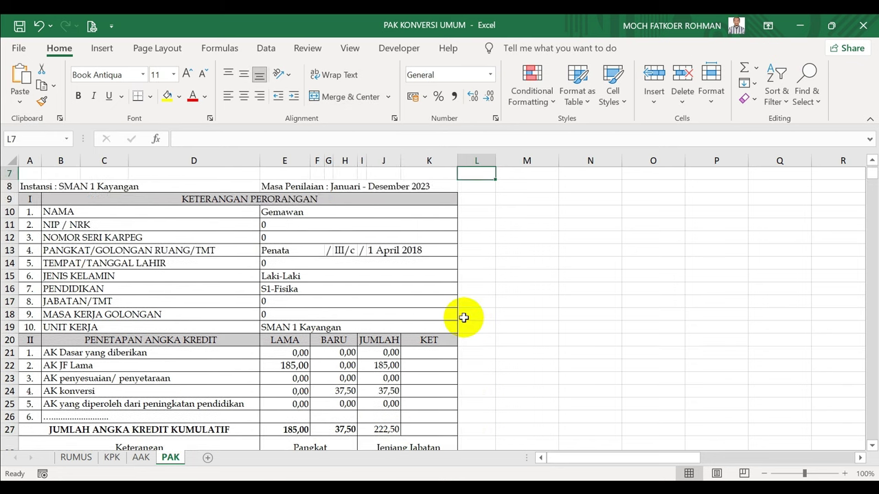
click(337, 251)
Step: Compare the minimum credit requirements in row 29 of the PAK sheet with the III/c requirement in J6 on the RUMUS sheet
click(487, 324)
key(Down)
key(Down)
key(Down)
key(Down)
key(Down)
key(Down)
key(Down)
key(Down)
key(Down)
key(Down)
key(Down)
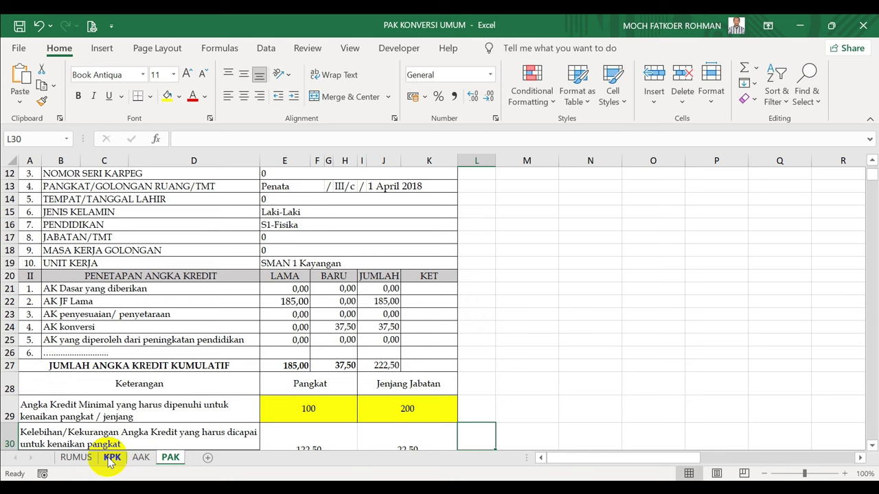
click(73, 457)
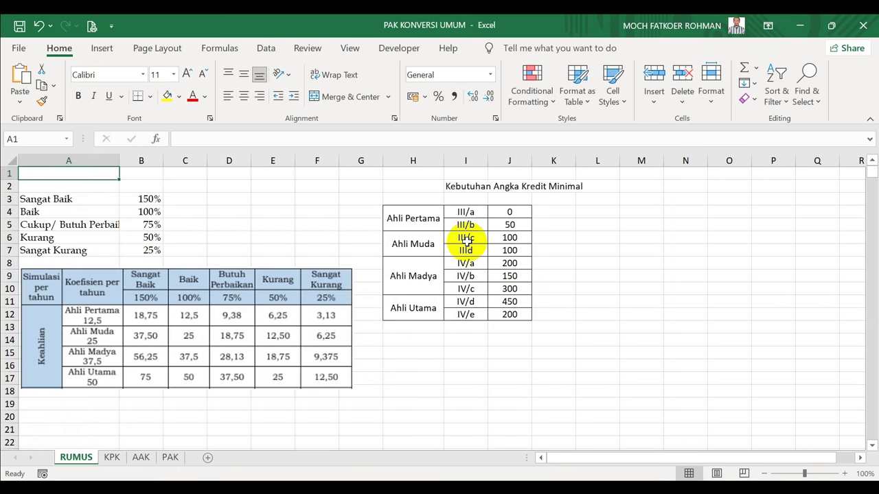
click(512, 239)
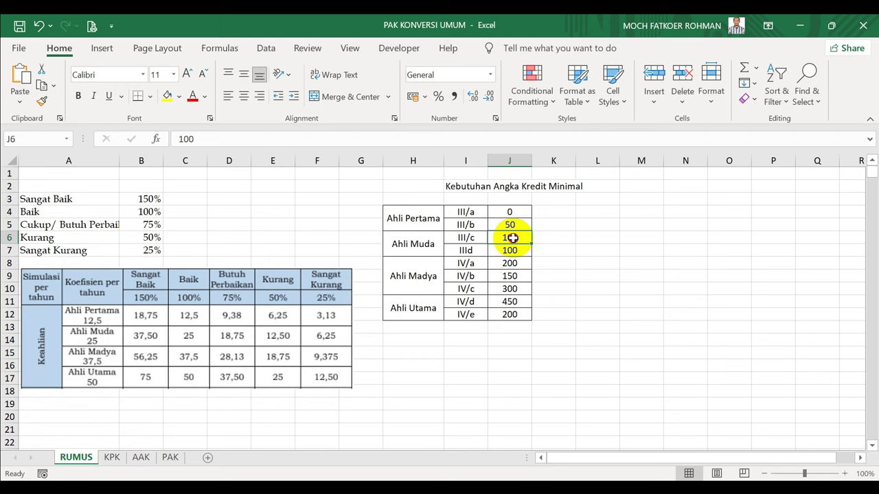
click(171, 459)
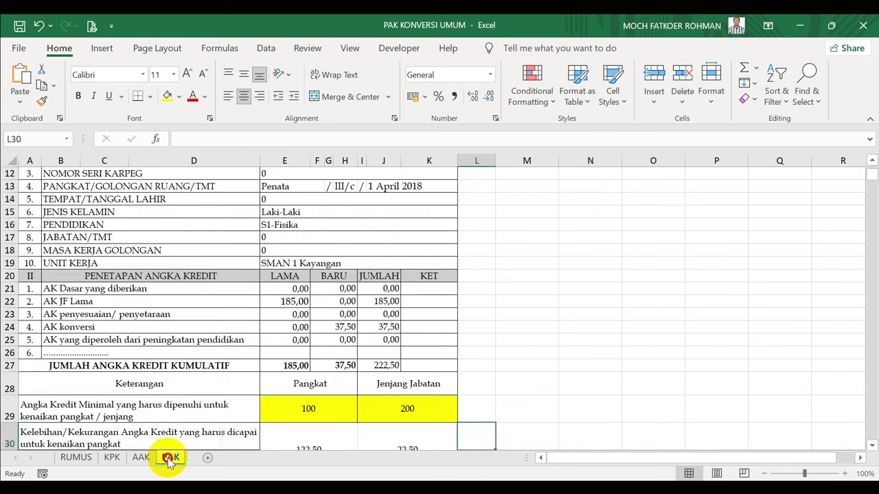
Step: Inspect the cumulative total in I27, the rank surplus formula in E30 and the promotion statement in row 32
drag(381, 364, 488, 351)
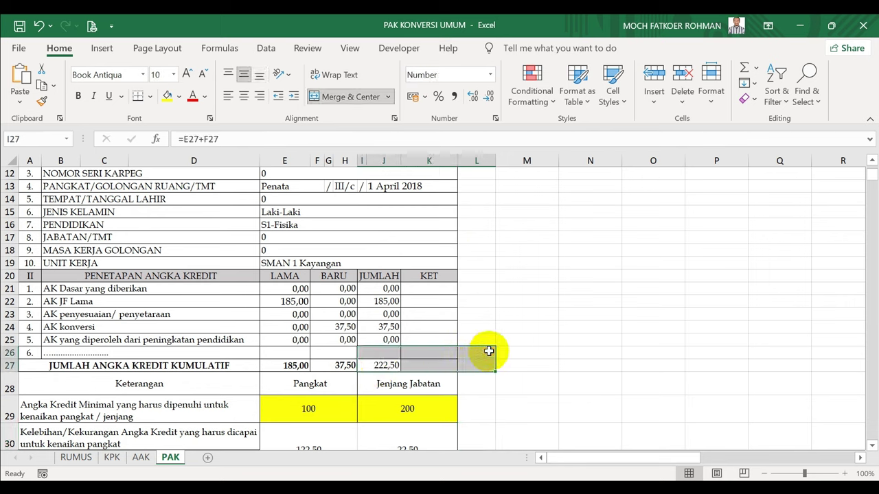
click(526, 348)
key(Down)
key(Down)
key(Down)
key(Down)
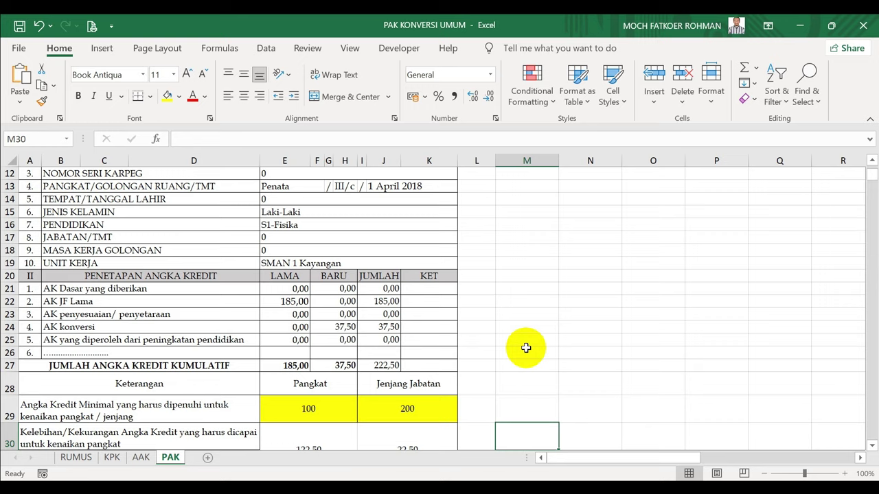
scroll(526, 348, down, 2)
click(293, 389)
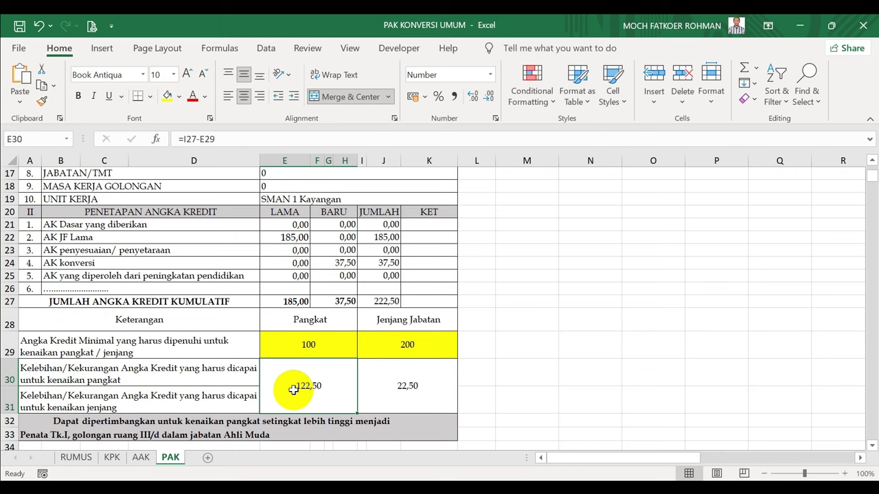
click(83, 423)
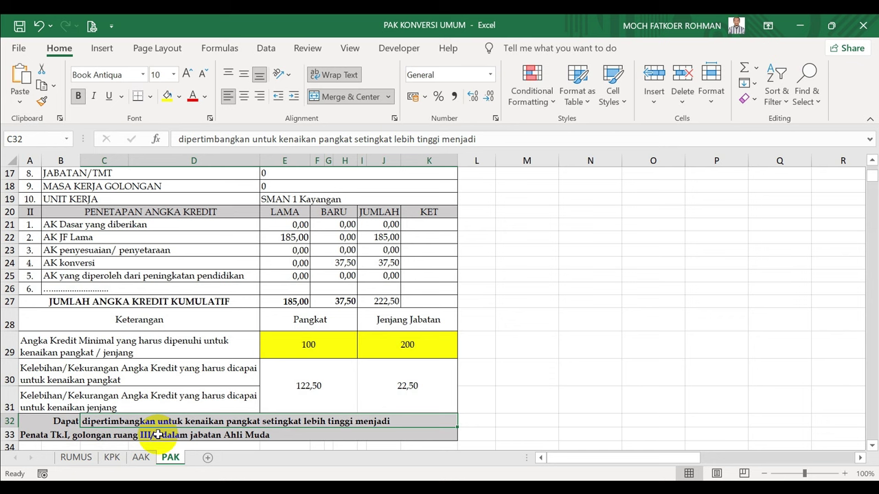
Step: Review the PAK sheet from its heading to the signature block and inspect the promotion recommendation formula in A33
click(499, 356)
key(Up)
key(Up)
key(Up)
key(Up)
key(Up)
key(Up)
key(Up)
key(Up)
key(Up)
key(Up)
key(Up)
key(Up)
key(Up)
key(Up)
key(Up)
key(Up)
key(Up)
key(Up)
key(Up)
key(Up)
key(Down)
key(Down)
drag(352, 332, 526, 362)
key(Down)
key(Down)
key(Down)
key(Down)
key(Down)
key(Down)
key(Down)
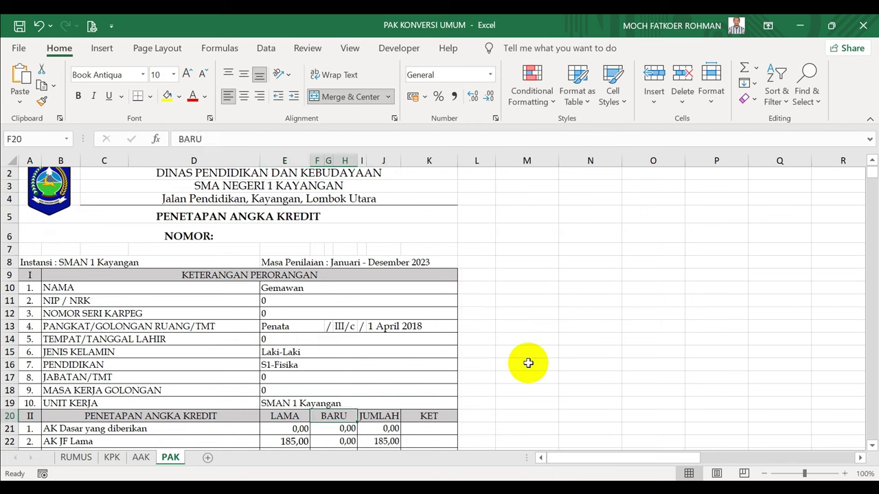
key(Down)
key(Down)
key(Down)
key(Down)
key(Down)
key(Down)
key(Down)
key(Down)
key(Down)
key(Down)
key(Down)
key(Down)
key(Down)
key(Down)
key(Down)
key(Down)
key(Down)
key(Down)
key(Down)
key(Down)
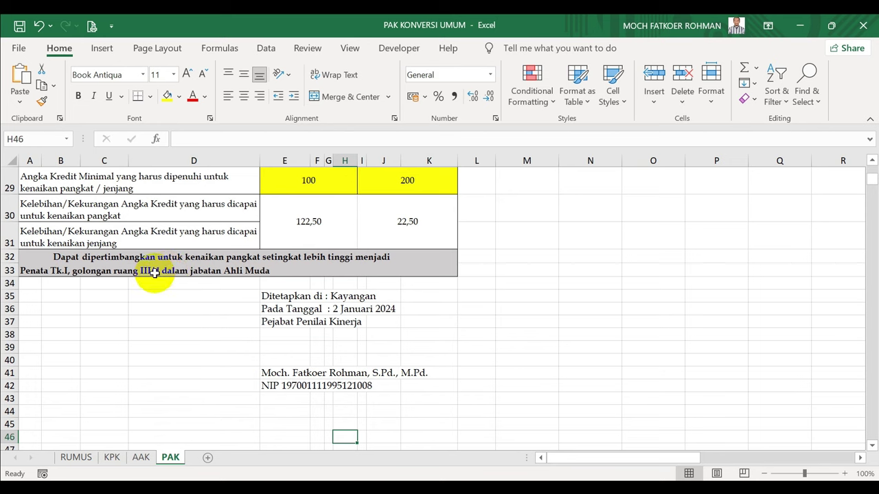
click(156, 272)
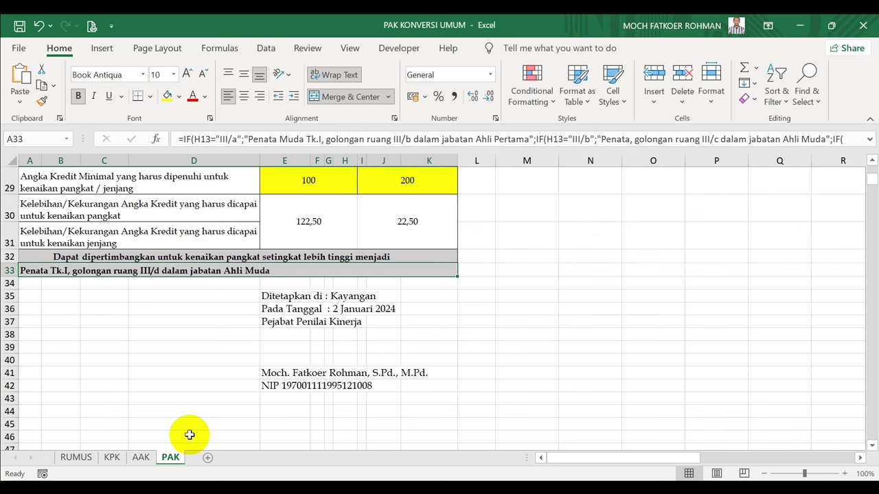
Step: Examine the KPK sheet from its heading and inspect the rank cell C13 and the golongan formula in E13
click(111, 458)
click(364, 315)
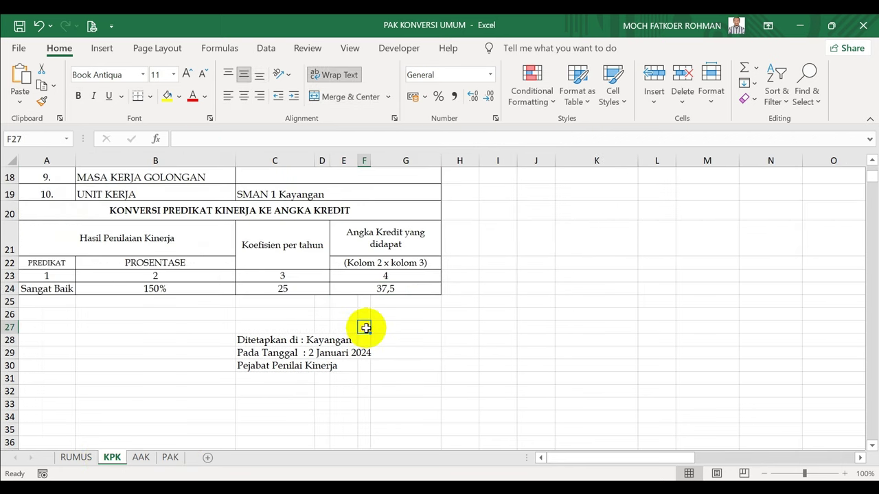
key(ctrl+Up)
key(ctrl+Up)
key(ctrl+Up)
key(ctrl+Up)
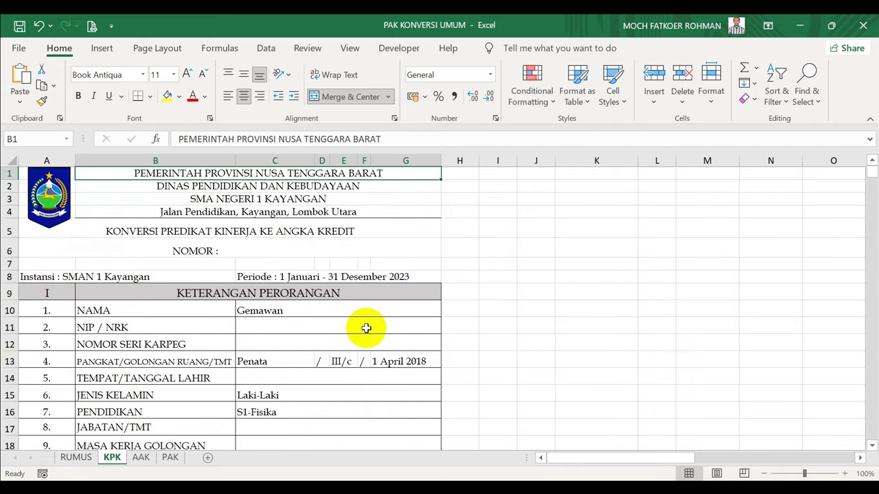
key(Down)
key(Down)
key(Down)
key(Down)
key(Down)
key(Down)
key(Down)
key(Down)
key(Down)
key(Down)
key(Down)
key(Down)
key(Down)
key(Down)
key(Down)
key(Down)
key(Down)
key(Down)
key(Down)
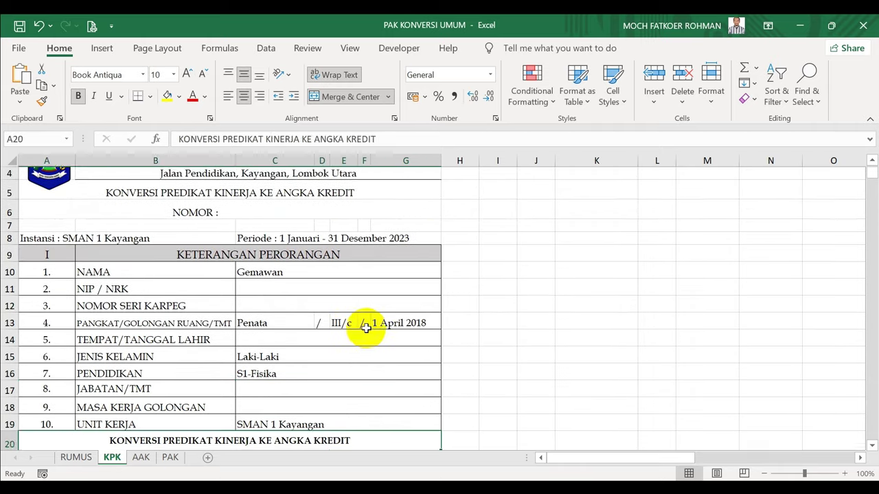
key(Down)
key(Down)
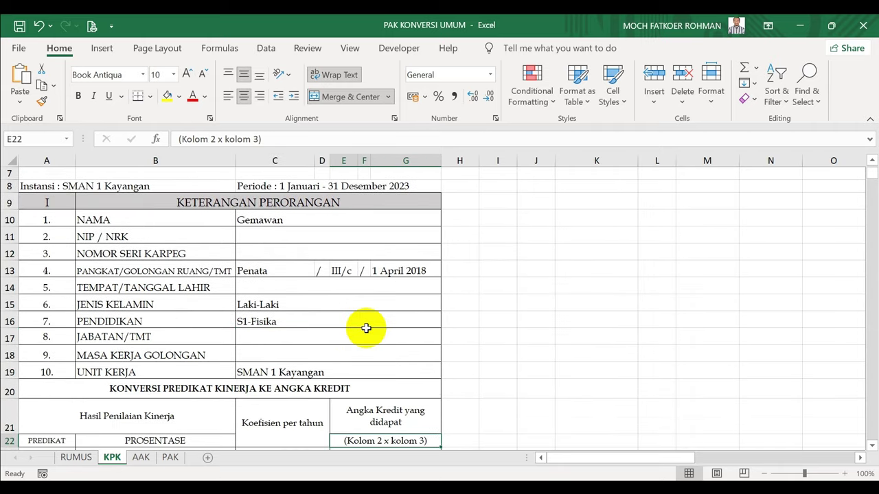
click(284, 273)
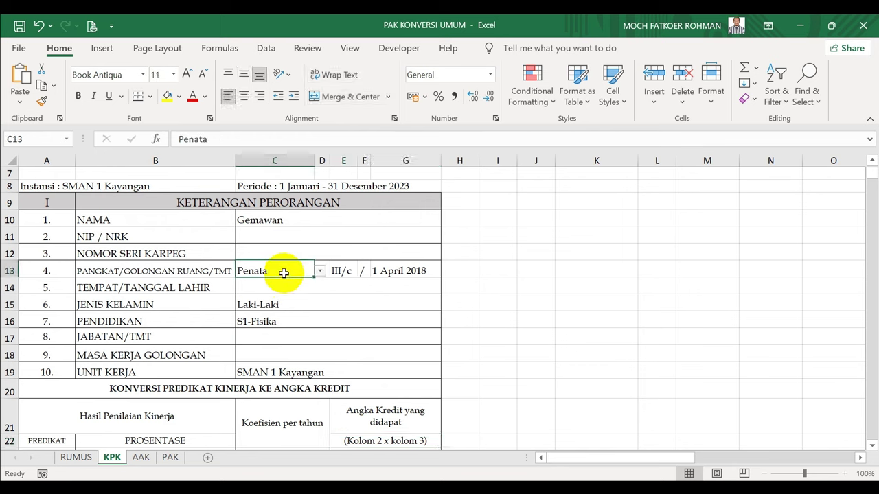
click(339, 270)
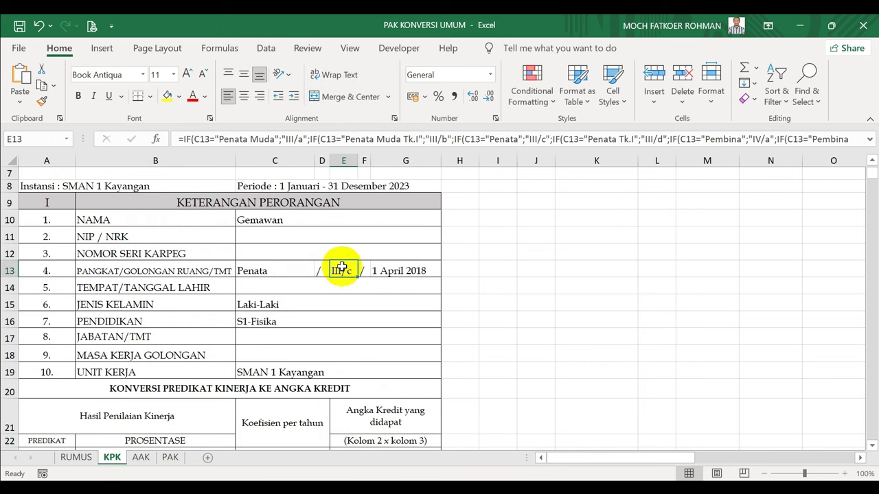
Step: Review the KPK sheet down to the performance conversion table and inspect the performance rating in A24
click(483, 285)
key(Down)
key(Down)
key(Down)
key(Down)
key(Down)
key(Down)
key(Down)
key(Down)
key(Down)
key(Down)
key(Down)
key(Down)
key(Down)
key(Down)
key(Down)
key(Down)
key(Down)
key(Down)
key(Down)
key(Down)
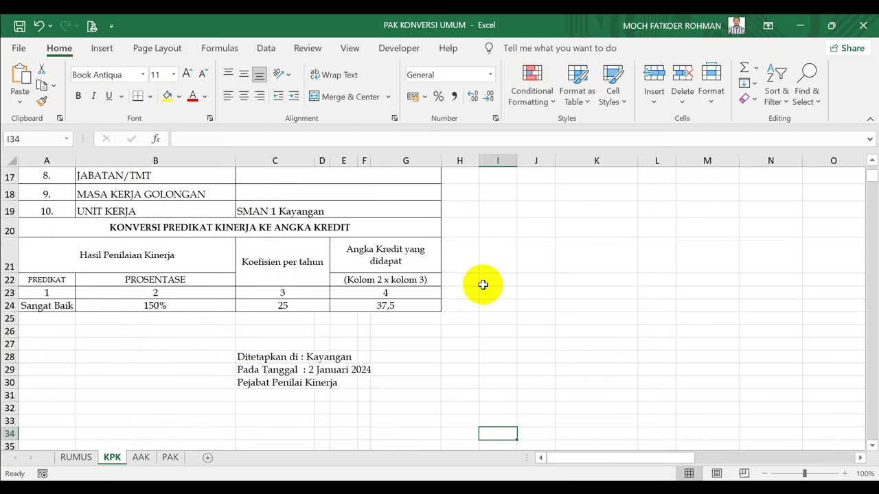
click(41, 307)
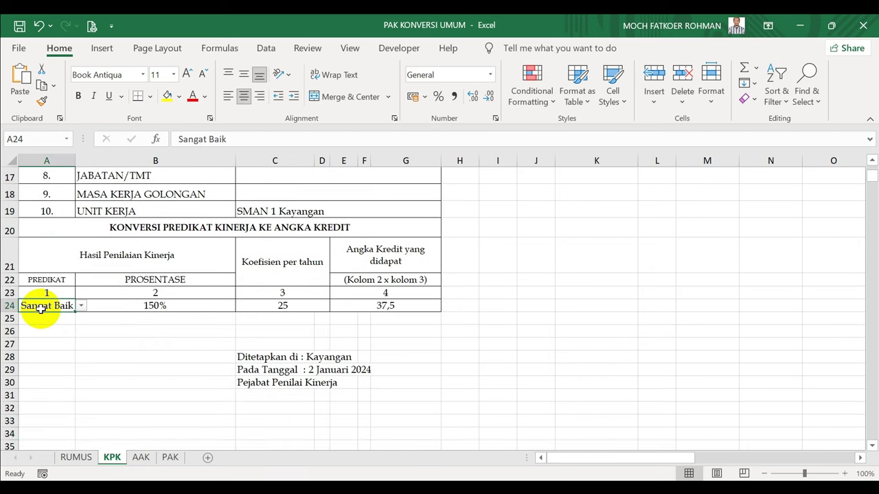
Step: Examine the yearly credit scores on the AAK sheet, inspect the 2022 score in H23, and return to the PAK sheet
click(140, 457)
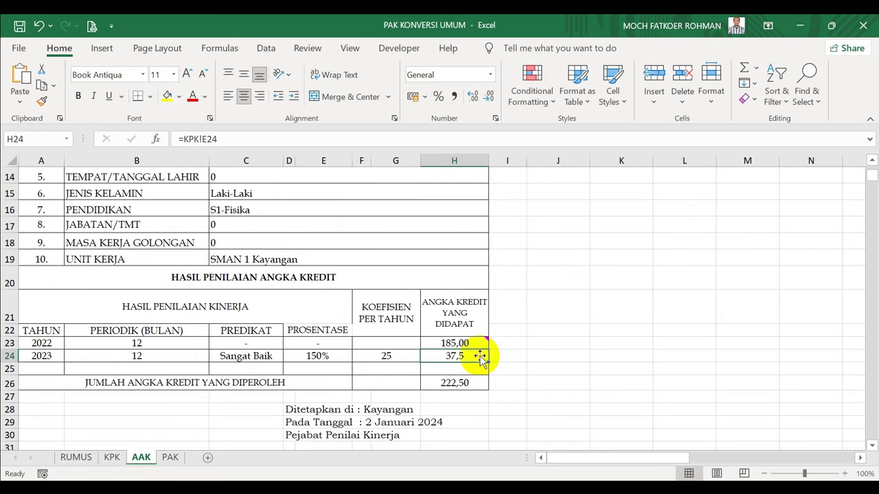
click(519, 356)
key(Up)
key(Up)
key(Up)
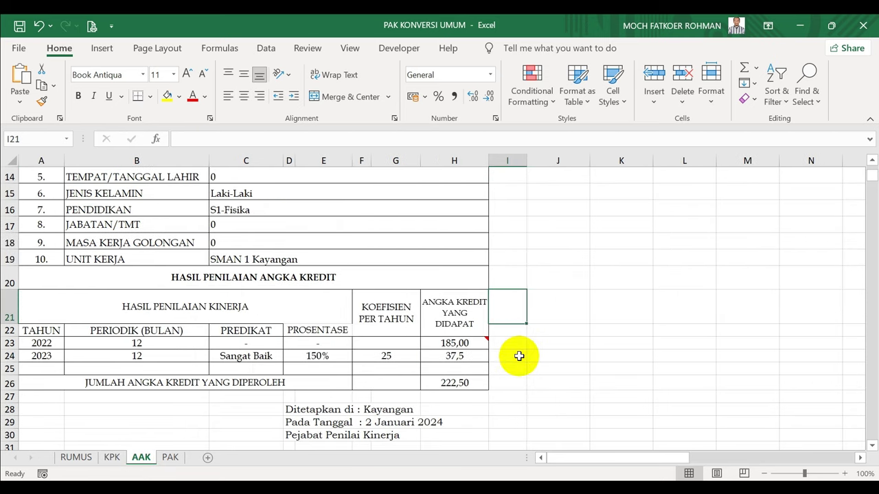
click(467, 342)
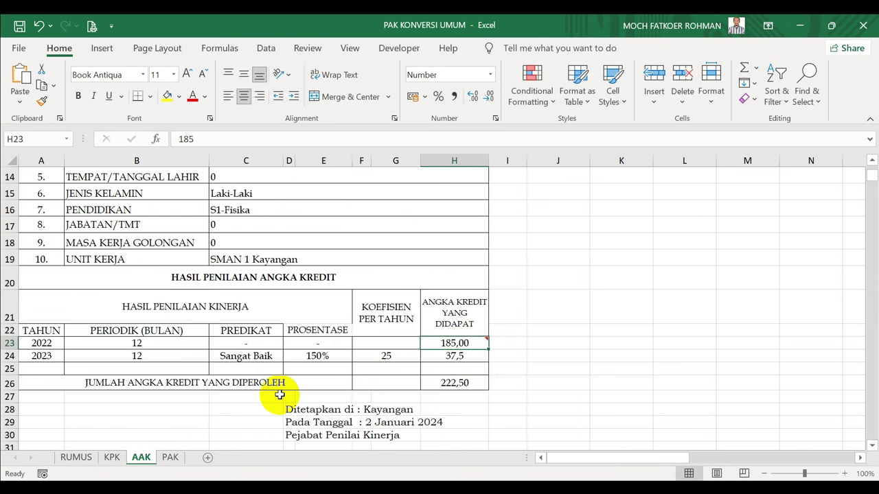
click(171, 457)
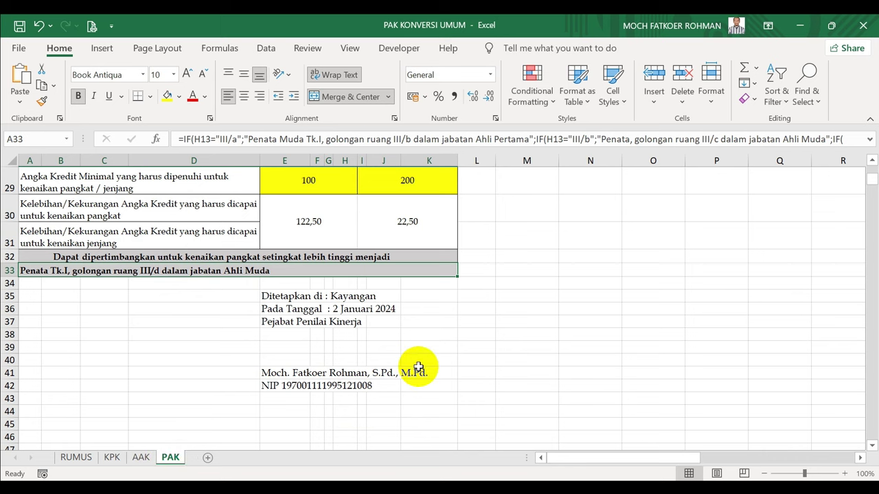